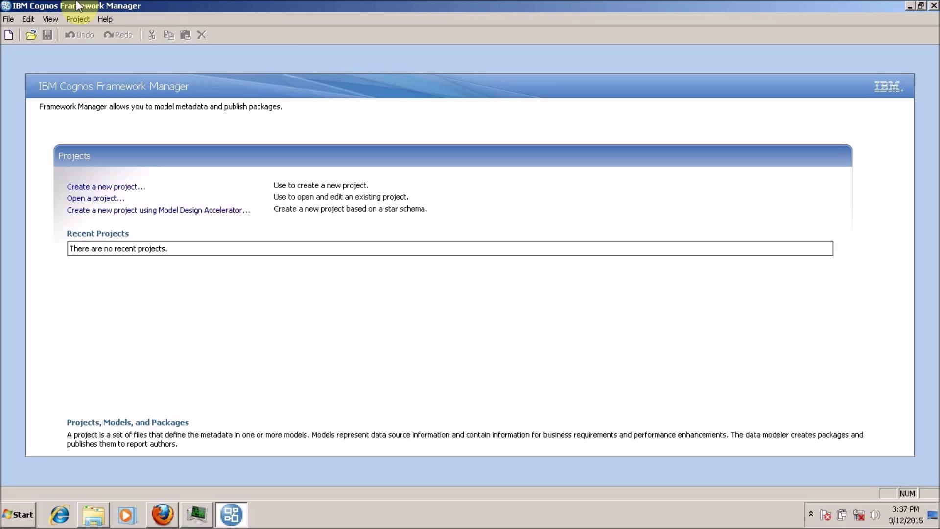
- Launch Framework Manager from the Start menu's IBM Cognos Business Intelligence program folder
{"action": "left_click", "coordinate": [19, 515]}
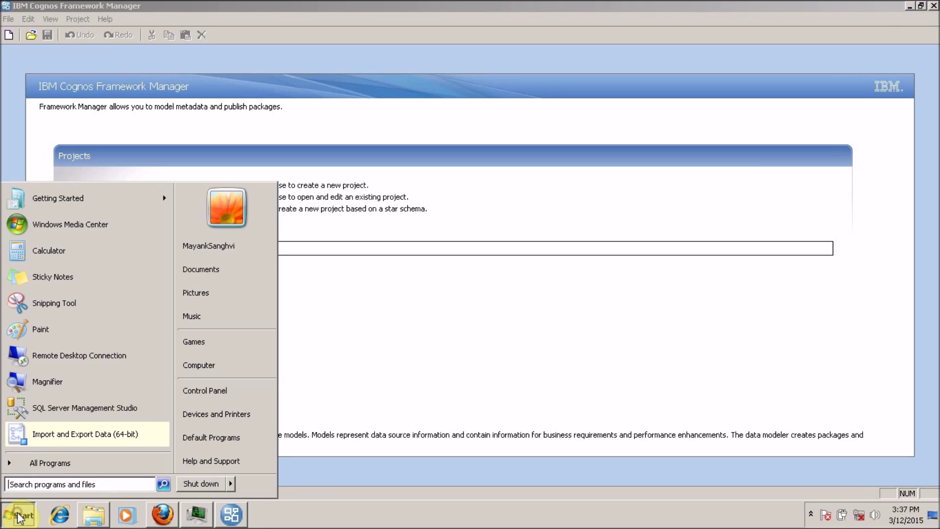
{"action": "left_click", "coordinate": [23, 462]}
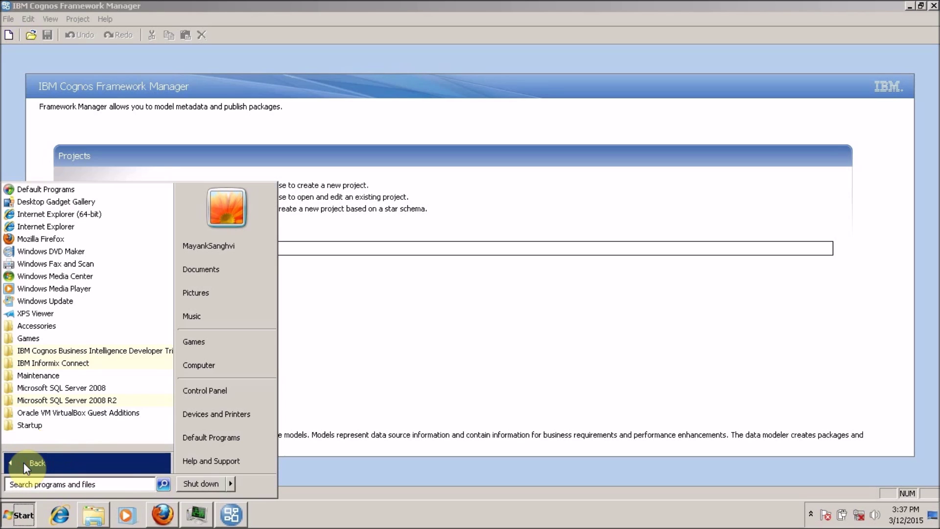
{"action": "left_click", "coordinate": [38, 352]}
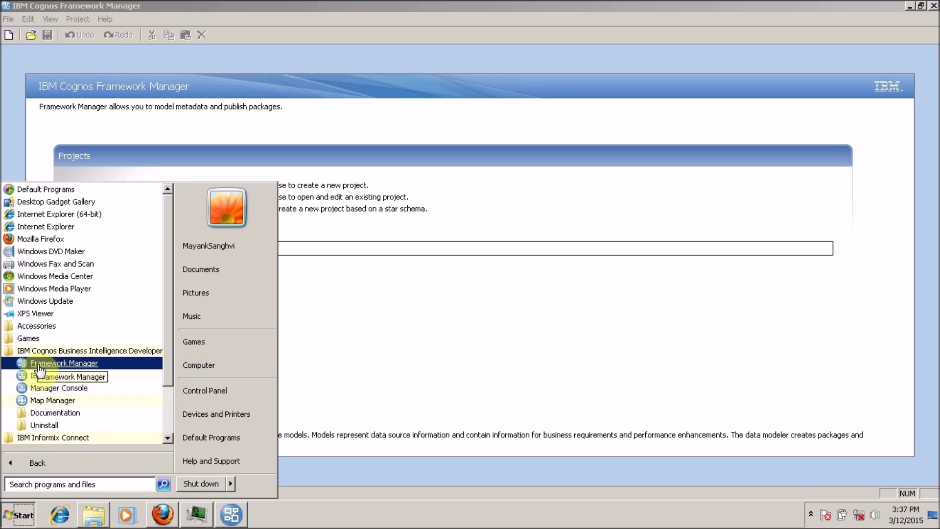
{"action": "left_click", "coordinate": [445, 388]}
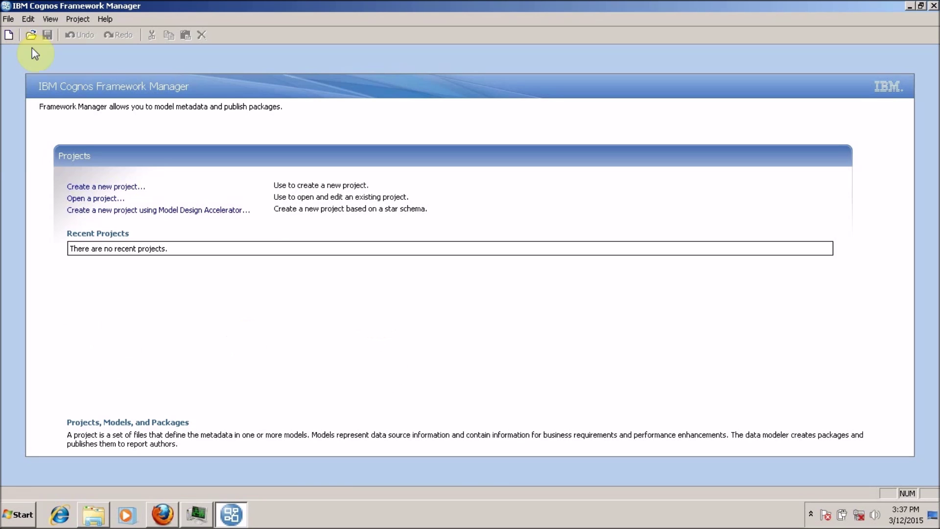
- Look over the Edit and File menus, then start a new project from the welcome page
{"action": "left_click", "coordinate": [13, 21]}
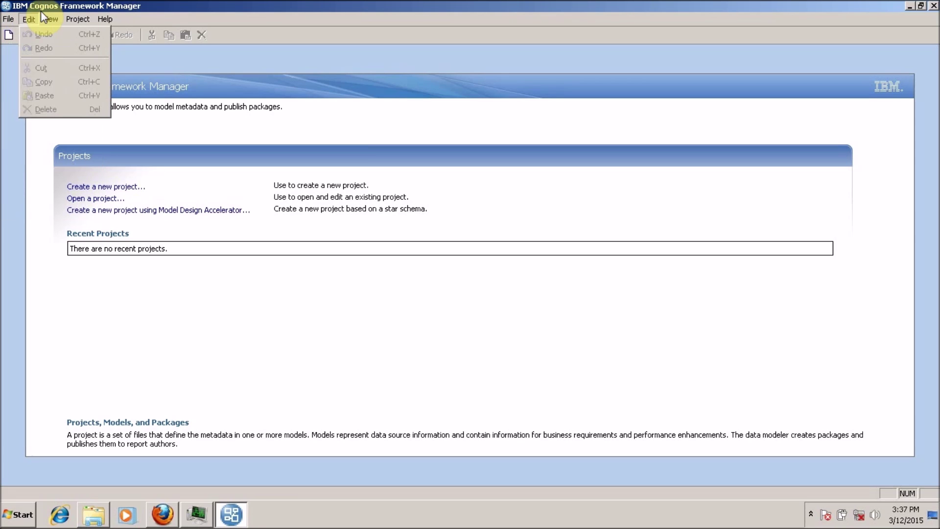
{"action": "left_click", "coordinate": [28, 18]}
{"action": "left_click", "coordinate": [10, 21]}
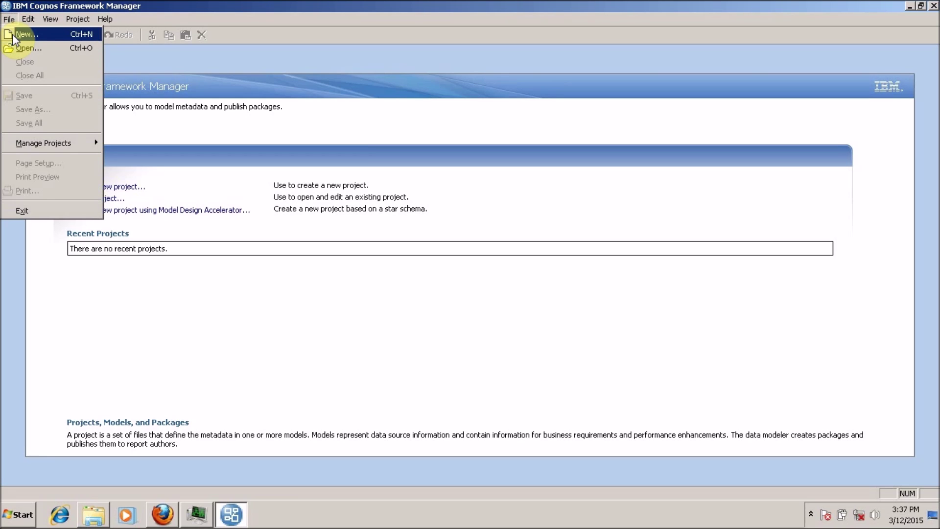
{"action": "left_click", "coordinate": [10, 19]}
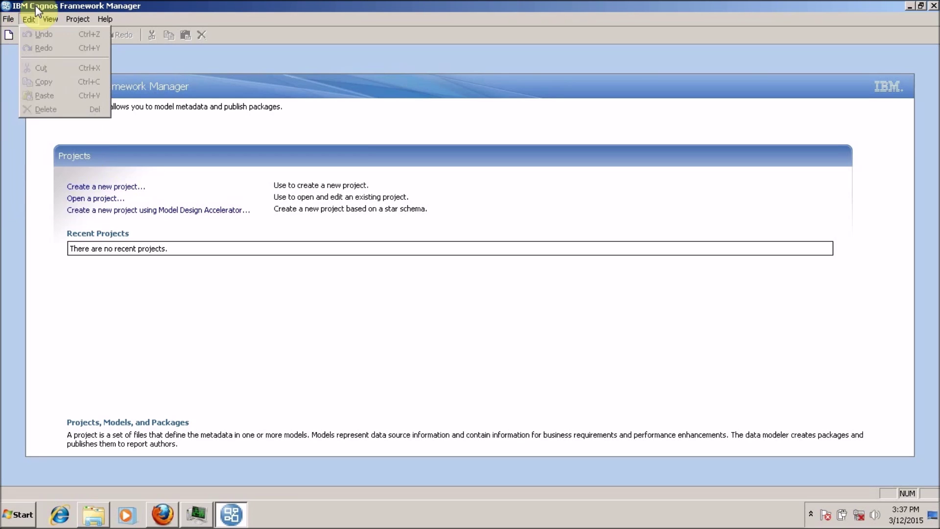
{"action": "left_click", "coordinate": [7, 37]}
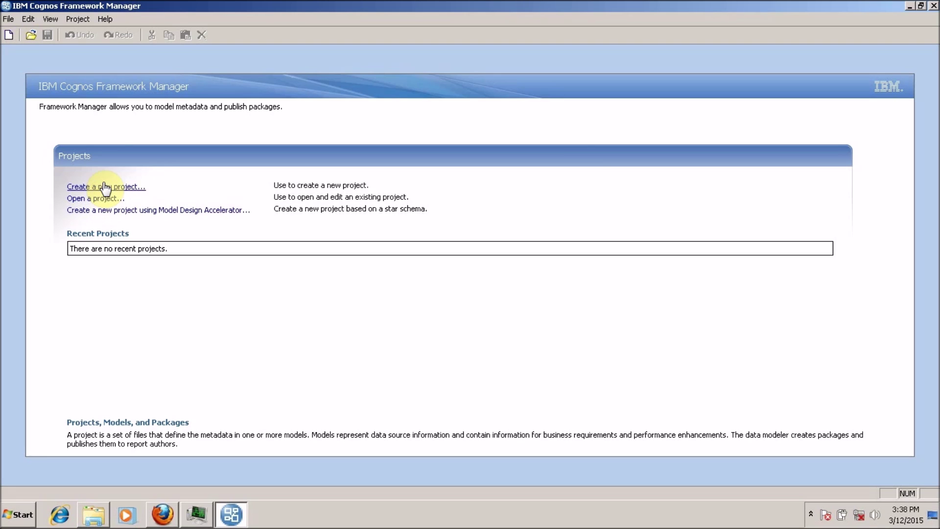
- Get the New Project dialog up and ready after several dismissed attempts, finally via Ctrl+N
{"action": "left_click", "coordinate": [104, 187]}
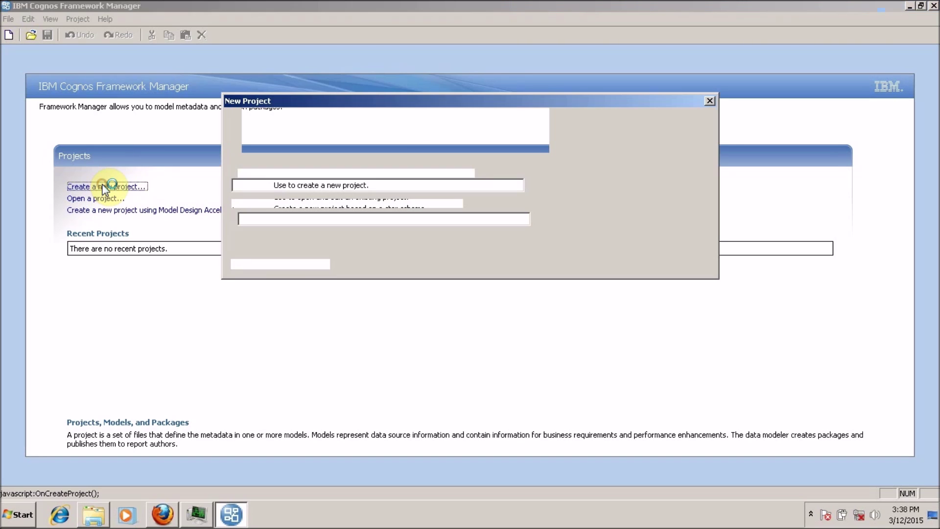
{"action": "left_click", "coordinate": [632, 261]}
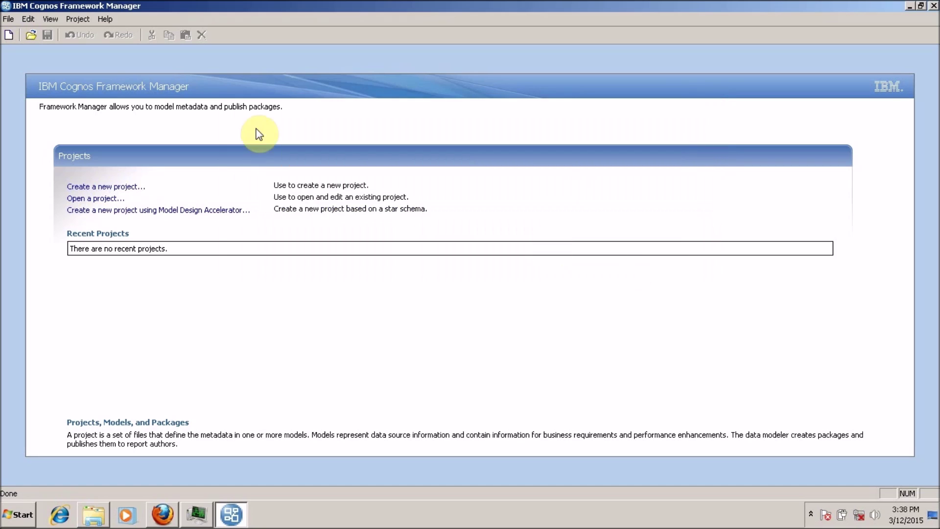
{"action": "left_click", "coordinate": [7, 36]}
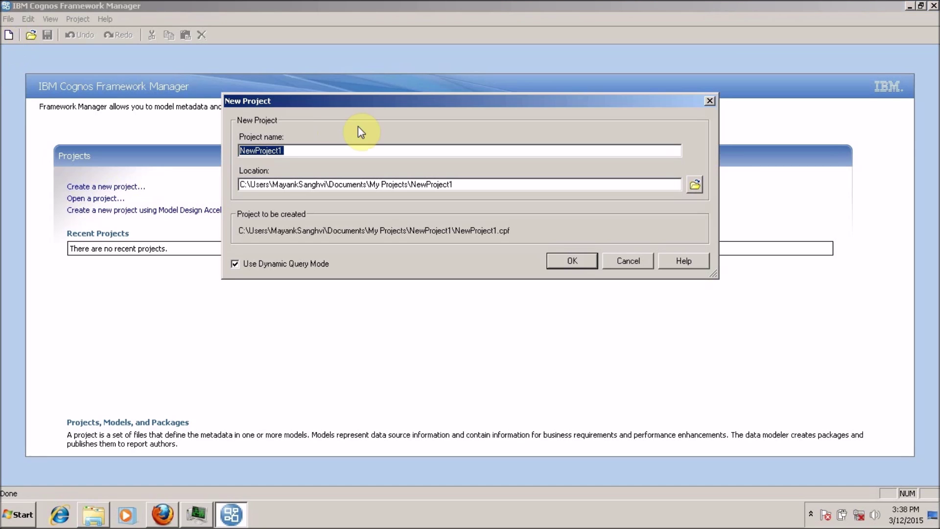
{"action": "left_click", "coordinate": [616, 259]}
{"action": "left_click", "coordinate": [8, 19]}
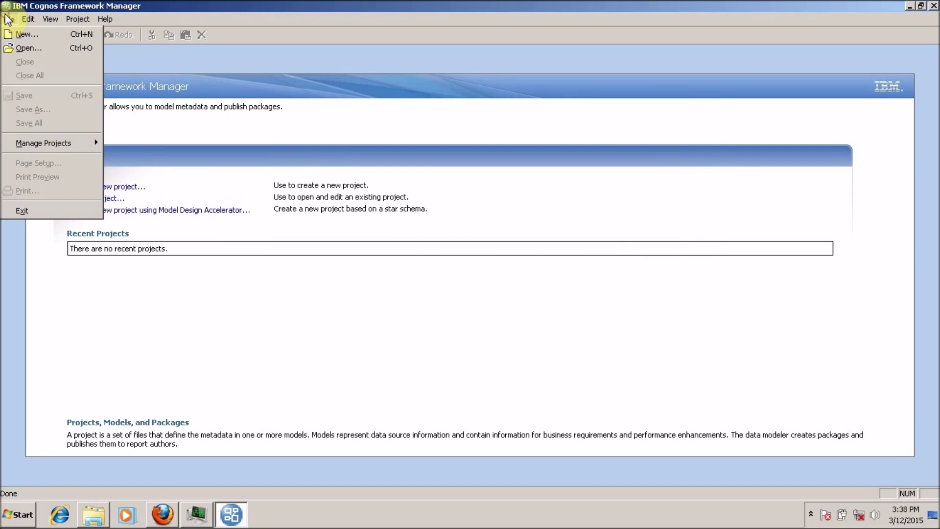
{"action": "left_click", "coordinate": [12, 37]}
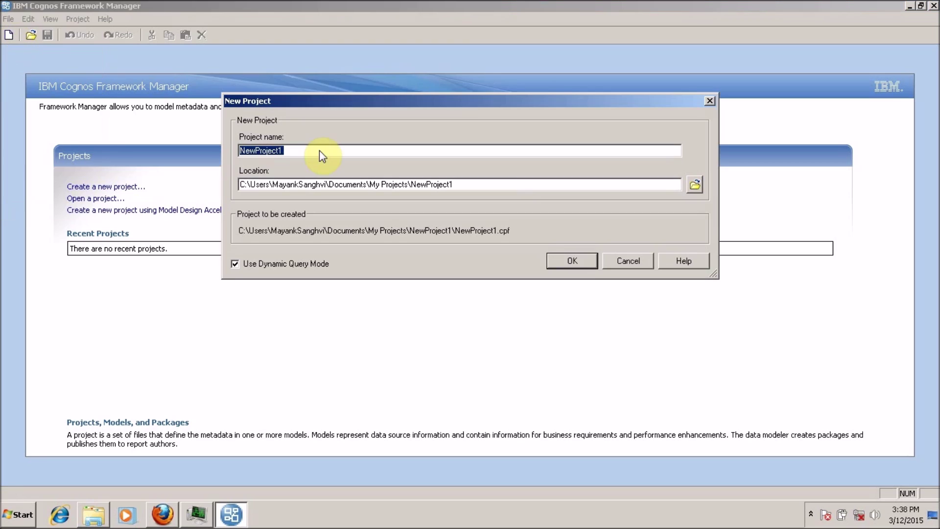
{"action": "left_click", "coordinate": [632, 261]}
{"action": "key", "text": "ctrl+n"}
- Name the project MyFirstFMModel in Documents\Projects\FM with Dynamic Query Mode off, and create it
{"action": "type", "text": "My"}
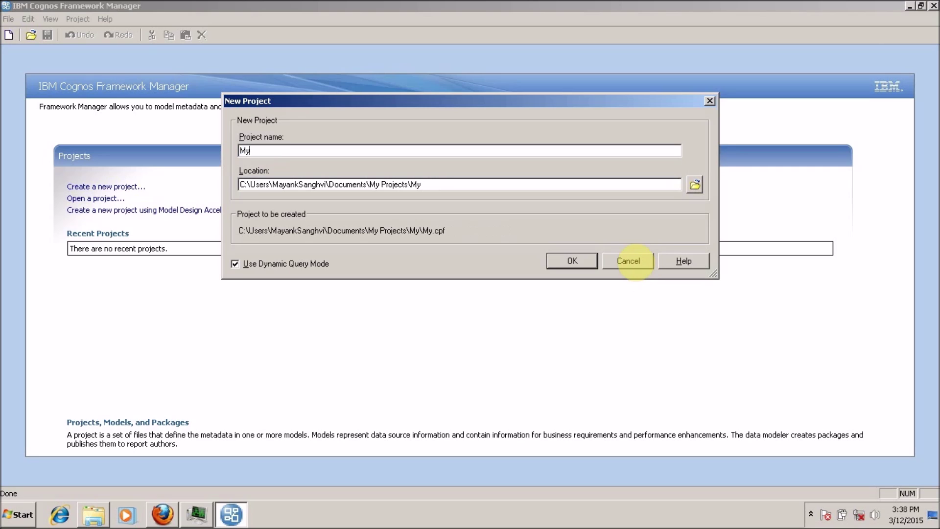
{"action": "type", "text": "FirstFM"}
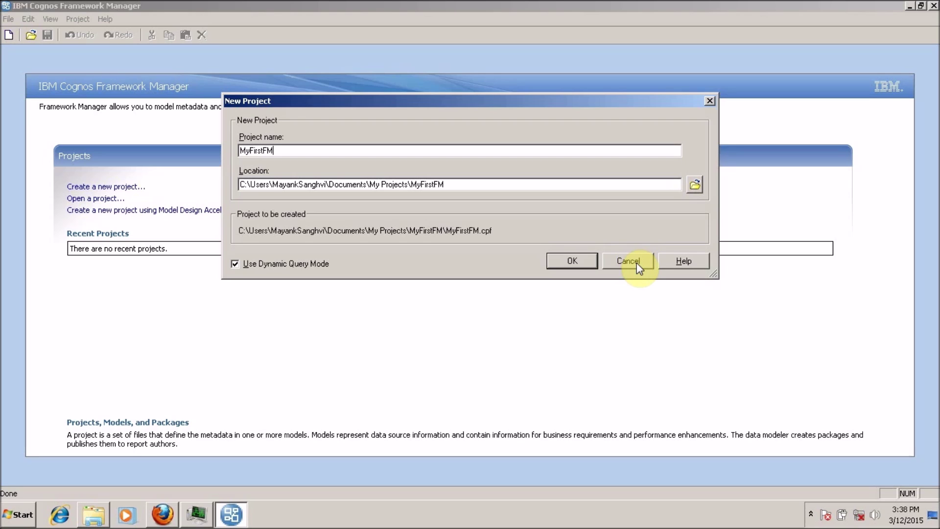
{"action": "type", "text": "Model"}
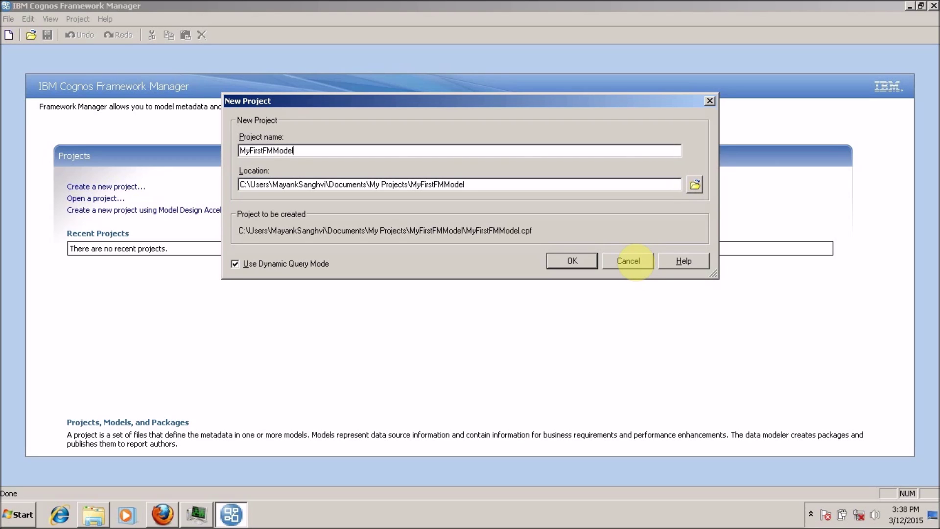
{"action": "key", "text": "Tab"}
{"action": "key", "text": "End"}
{"action": "key", "text": "Left"}
{"action": "key", "text": "Left"}
{"action": "key", "text": "Left"}
{"action": "key", "text": "Left"}
{"action": "key", "text": "Left"}
{"action": "key", "text": "Left"}
{"action": "key", "text": "Left"}
{"action": "key", "text": "Left"}
{"action": "key", "text": "Left"}
{"action": "key", "text": "Left"}
{"action": "key", "text": "Left"}
{"action": "key", "text": "Left"}
{"action": "key", "text": "Left"}
{"action": "key", "text": "Left"}
{"action": "key", "text": "Left"}
{"action": "key", "text": "shift+Home"}
{"action": "type", "text": "C:\\Users\\MayankSanghvi\\Documents\\Projects\\FM"}
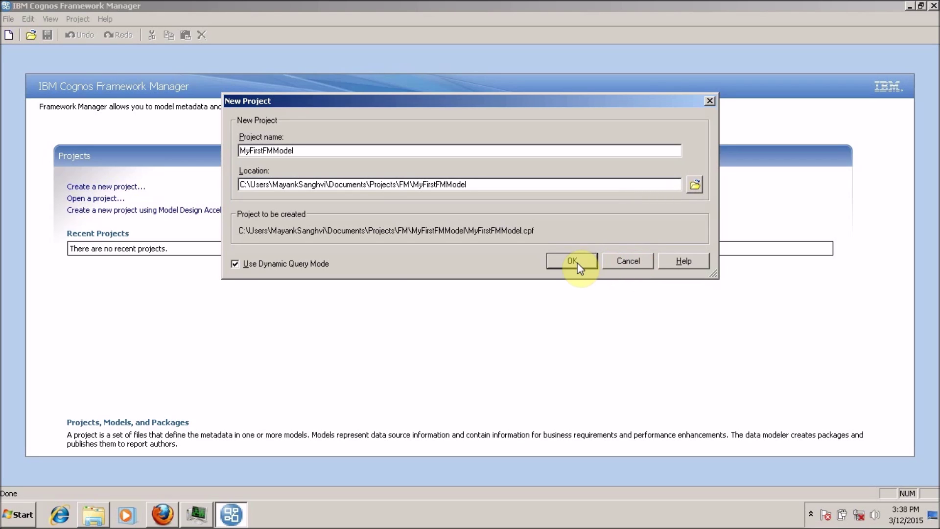
{"action": "left_click", "coordinate": [236, 268]}
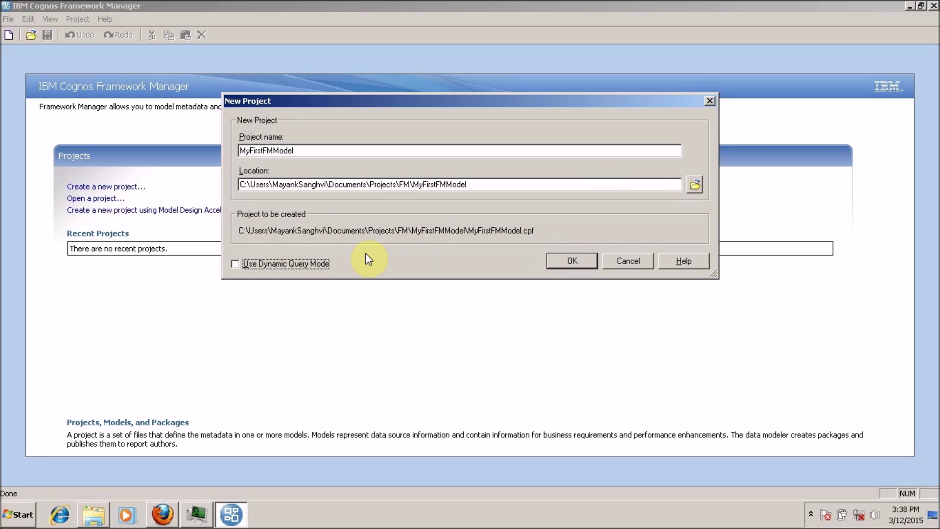
{"action": "left_click", "coordinate": [556, 267]}
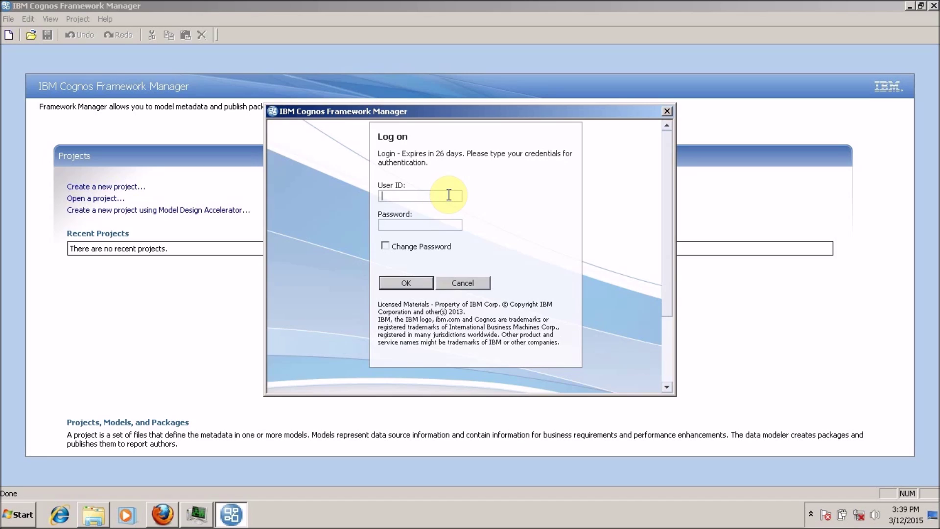
- Enter the user ID and account password in the Log on dialog and submit them
{"action": "type", "text": "administrator"}
{"action": "key", "text": "Tab"}
{"action": "type", "text": "******"}
{"action": "left_click", "coordinate": [424, 285]}
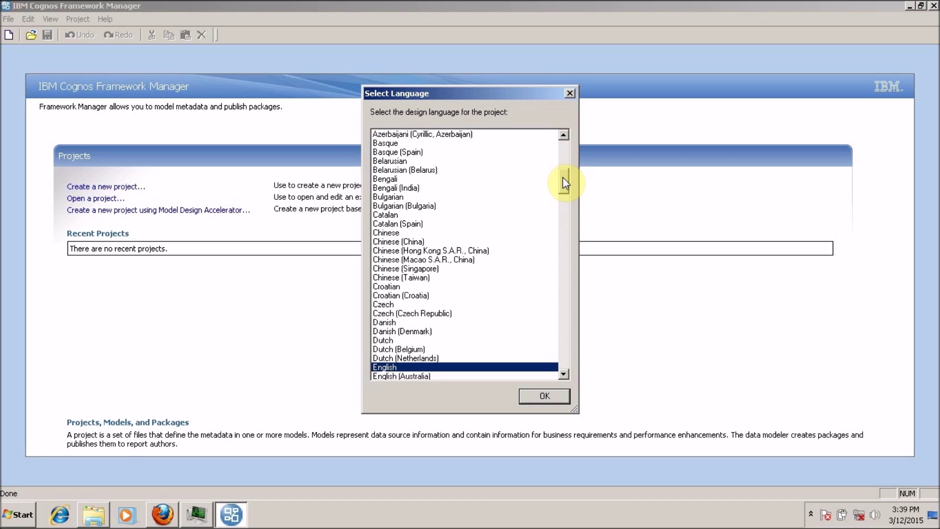
- Keep English as the project's design language and confirm it
{"action": "left_click_drag", "start_coordinate": [563, 177], "coordinate": [562, 193]}
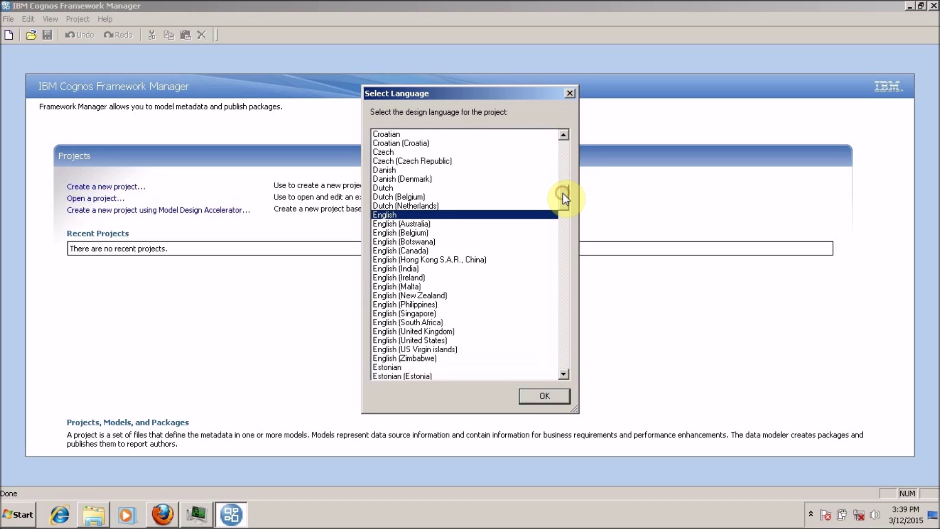
{"action": "left_click", "coordinate": [548, 401]}
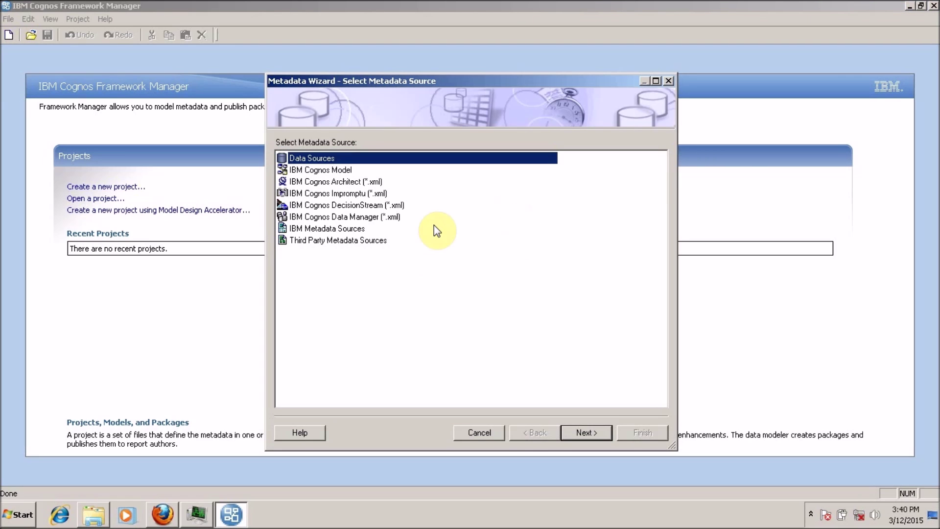
- Move the Metadata Wizard aside, then cancel it without importing any metadata
{"action": "left_click_drag", "start_coordinate": [396, 87], "coordinate": [346, 76]}
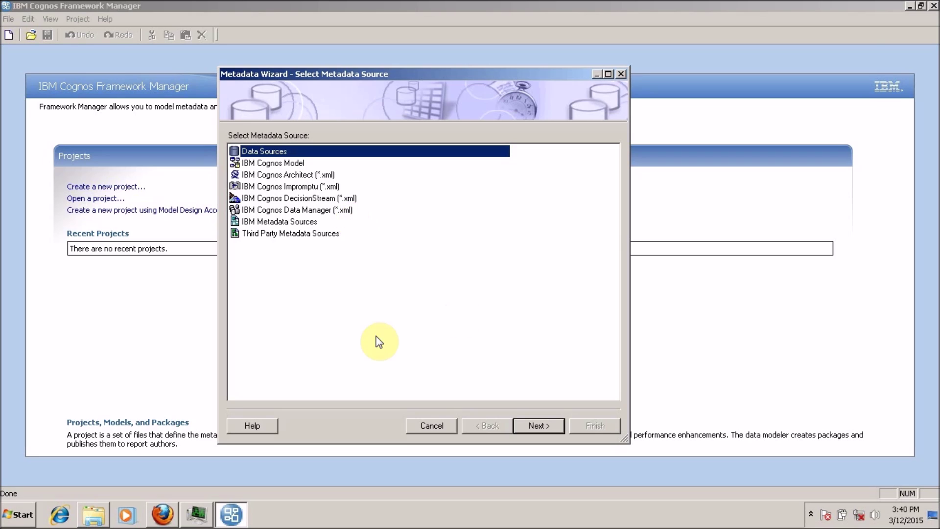
{"action": "left_click", "coordinate": [425, 422]}
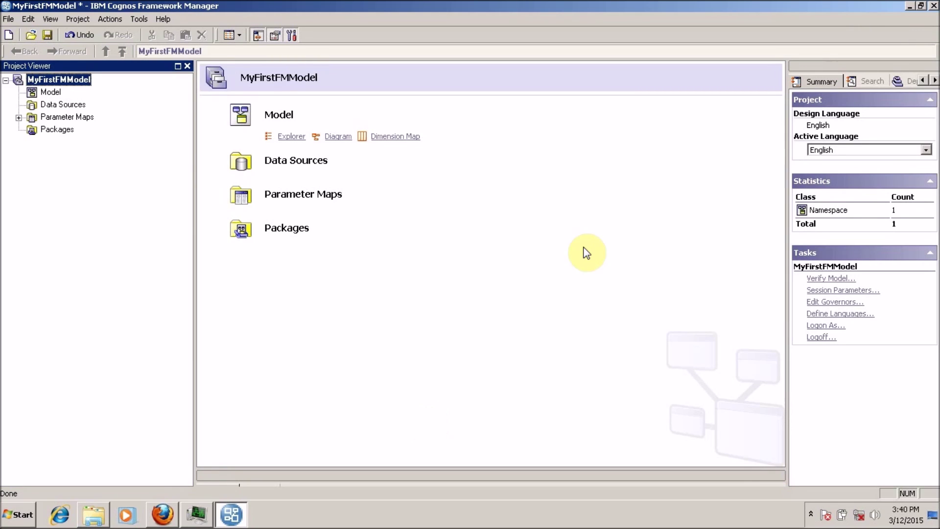
- Glance at the File menu, collapse and re-expand the project tree, and select the Model namespace
{"action": "left_click", "coordinate": [441, 18]}
{"action": "left_click", "coordinate": [9, 20]}
{"action": "left_click", "coordinate": [344, 38]}
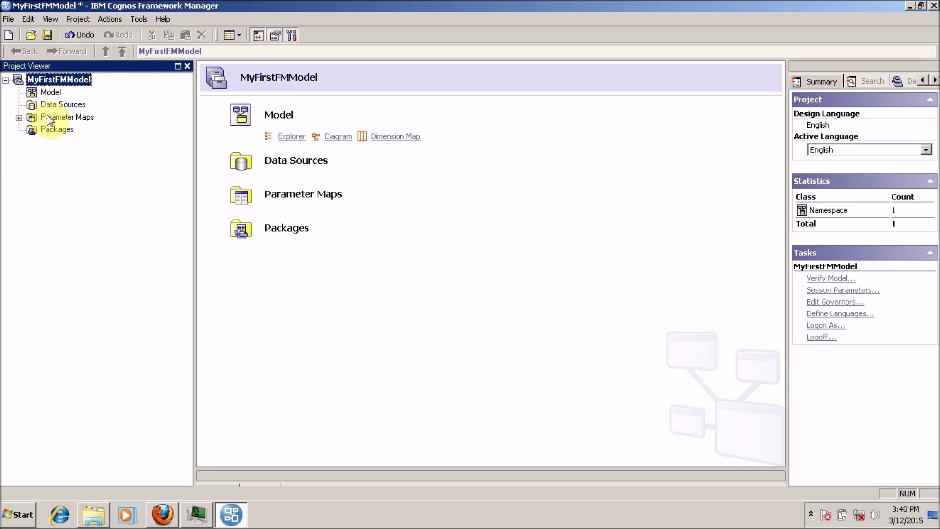
{"action": "left_click", "coordinate": [6, 79]}
{"action": "left_click", "coordinate": [6, 79]}
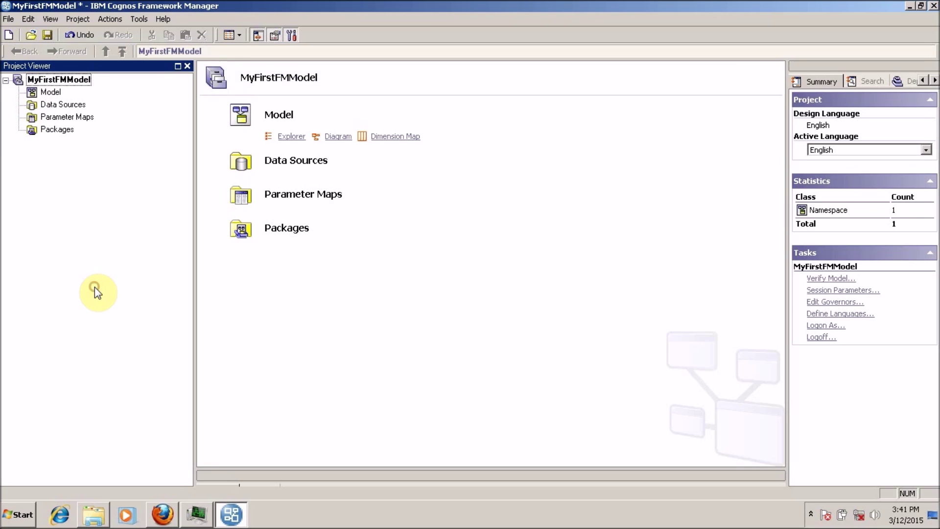
{"action": "left_click", "coordinate": [51, 92]}
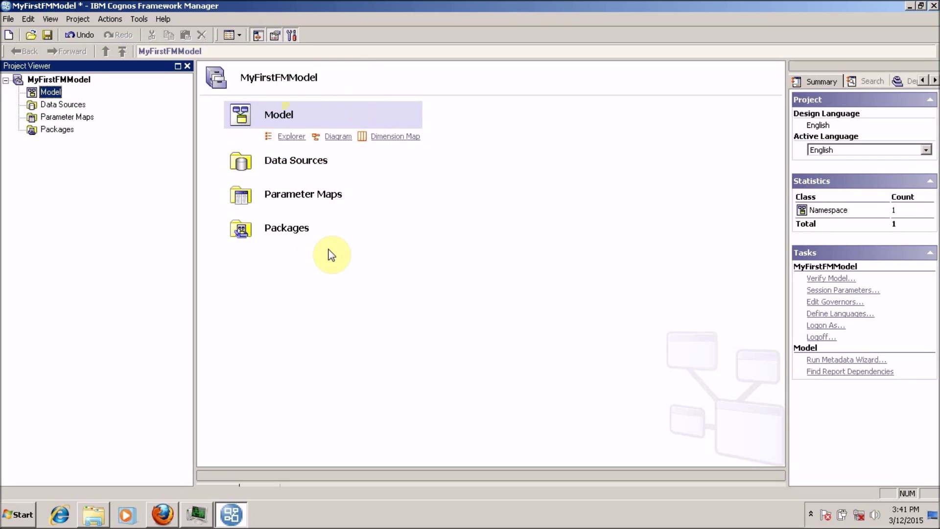
- Open Model in the Explorer view and compare it with the Diagram and Dimension Map views
{"action": "left_click", "coordinate": [292, 137]}
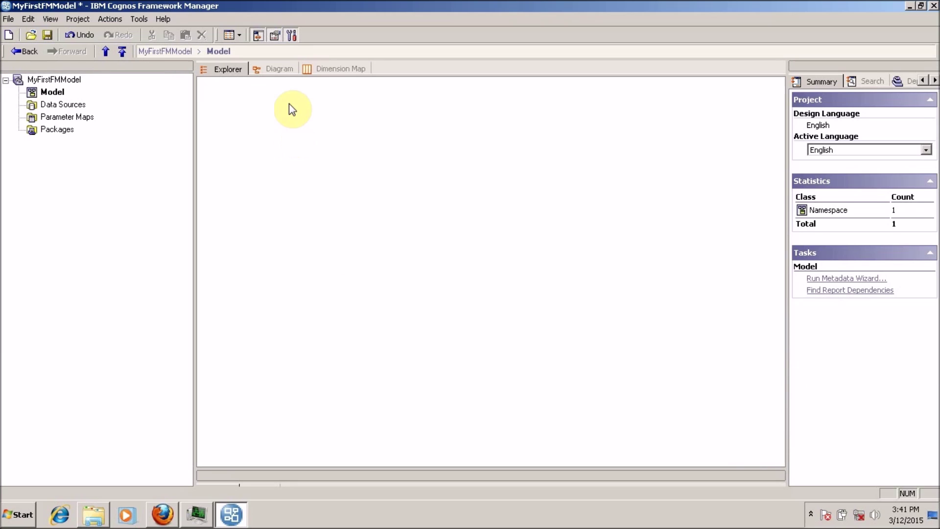
{"action": "left_click", "coordinate": [277, 70]}
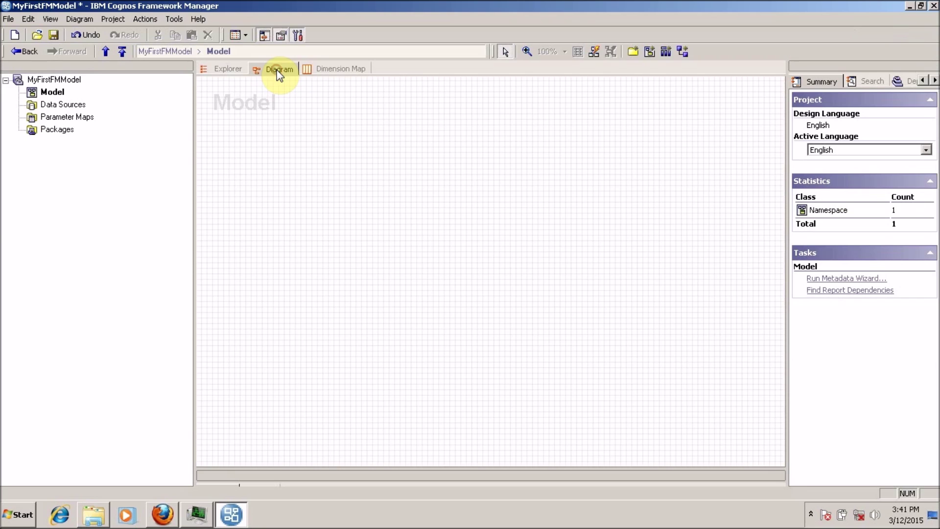
{"action": "left_click", "coordinate": [322, 69]}
{"action": "left_click", "coordinate": [218, 68]}
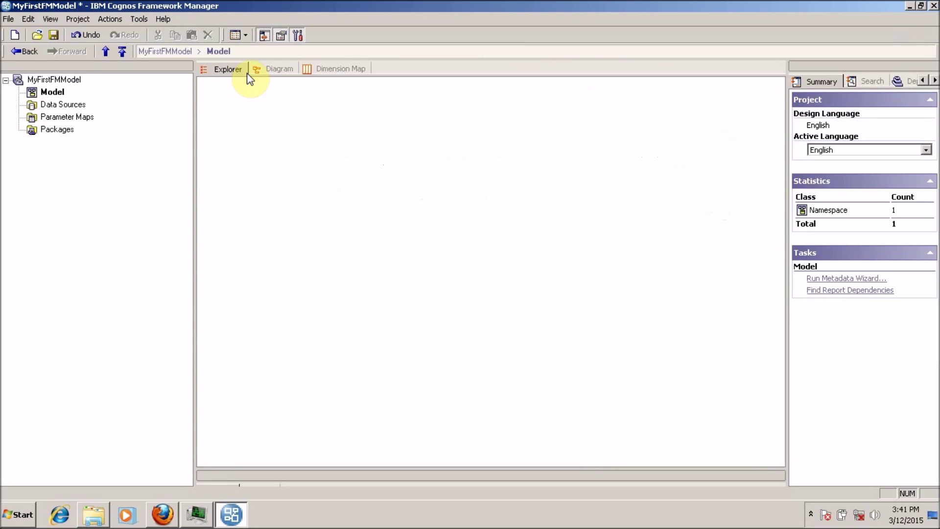
{"action": "left_click", "coordinate": [277, 71]}
{"action": "left_click", "coordinate": [336, 69]}
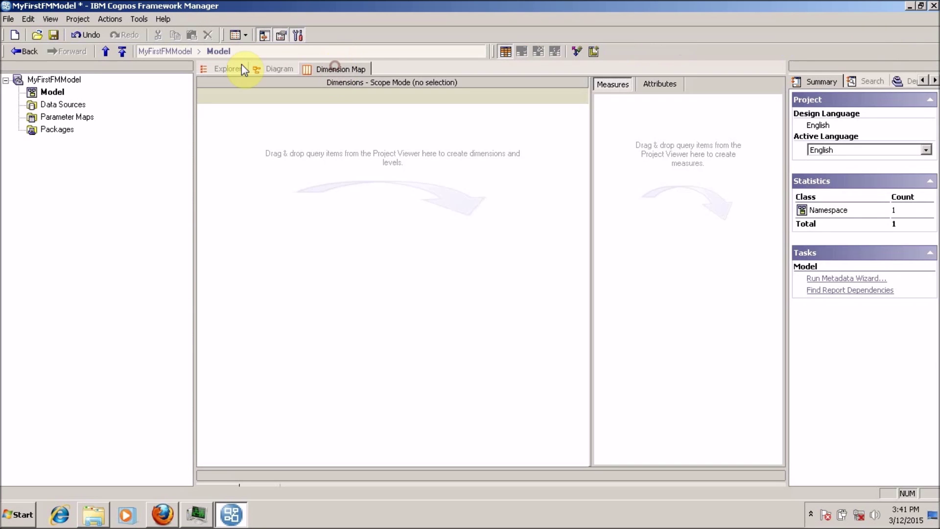
{"action": "left_click", "coordinate": [223, 68]}
- Recheck the diagram and dimension map, settle on Explorer, and widen the Tools pane
{"action": "left_click", "coordinate": [264, 72]}
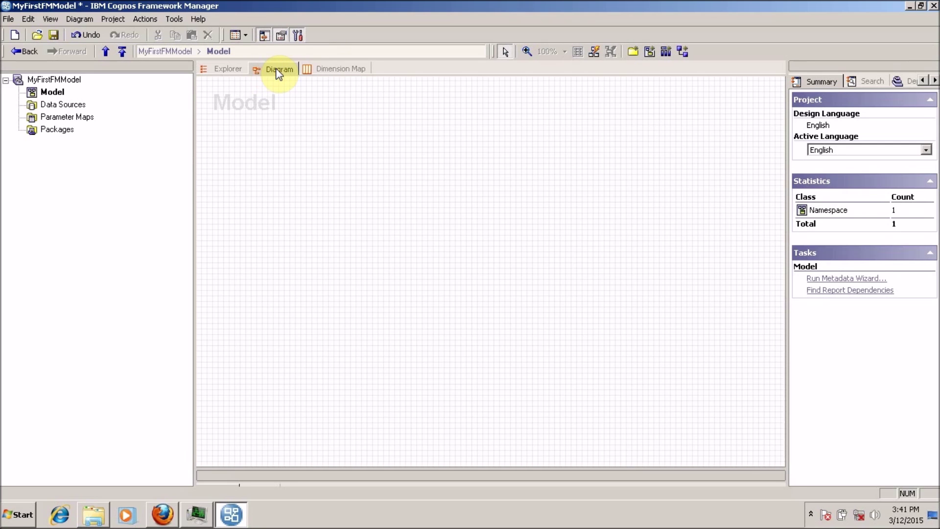
{"action": "left_click", "coordinate": [324, 70]}
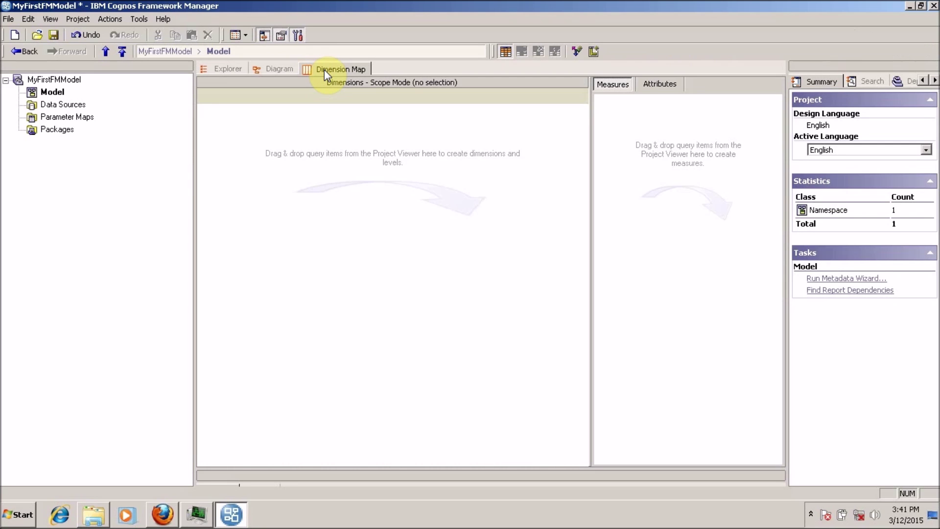
{"action": "left_click", "coordinate": [224, 69]}
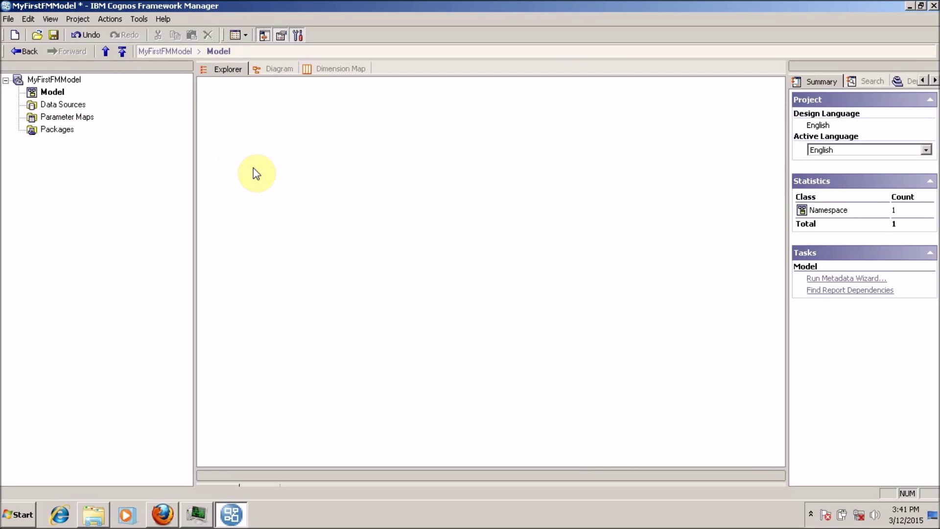
{"action": "left_click", "coordinate": [278, 79]}
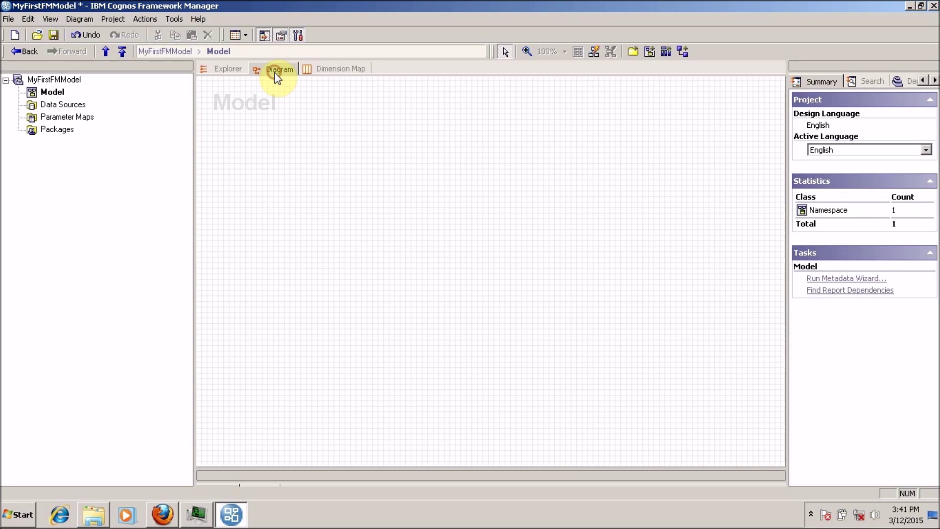
{"action": "left_click", "coordinate": [216, 72]}
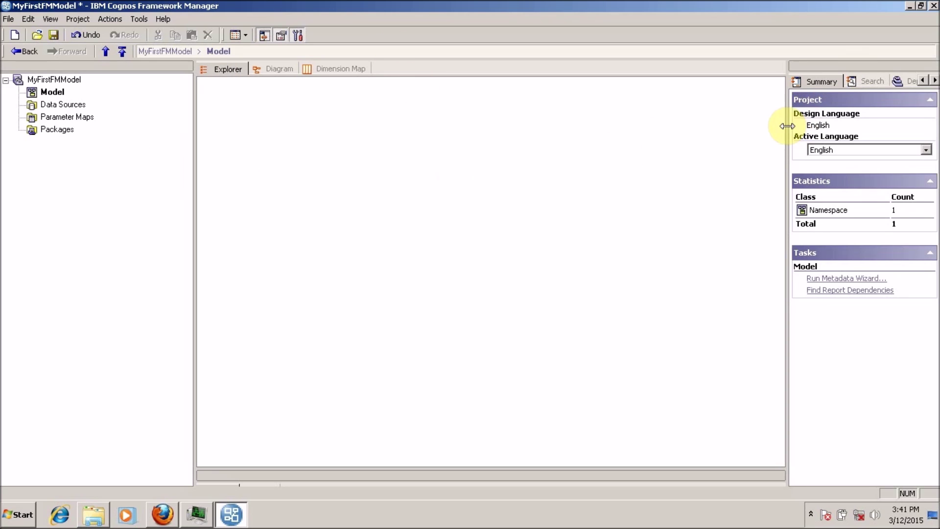
{"action": "left_click_drag", "start_coordinate": [787, 126], "coordinate": [698, 151]}
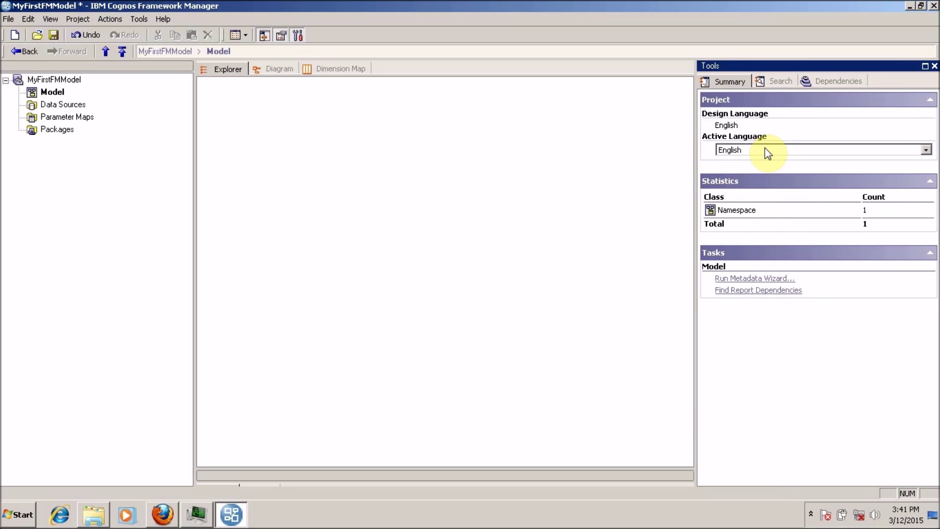
- Cycle the Tools pane through Summary, Dependencies and Search, then glance at the view options
{"action": "left_click", "coordinate": [726, 82]}
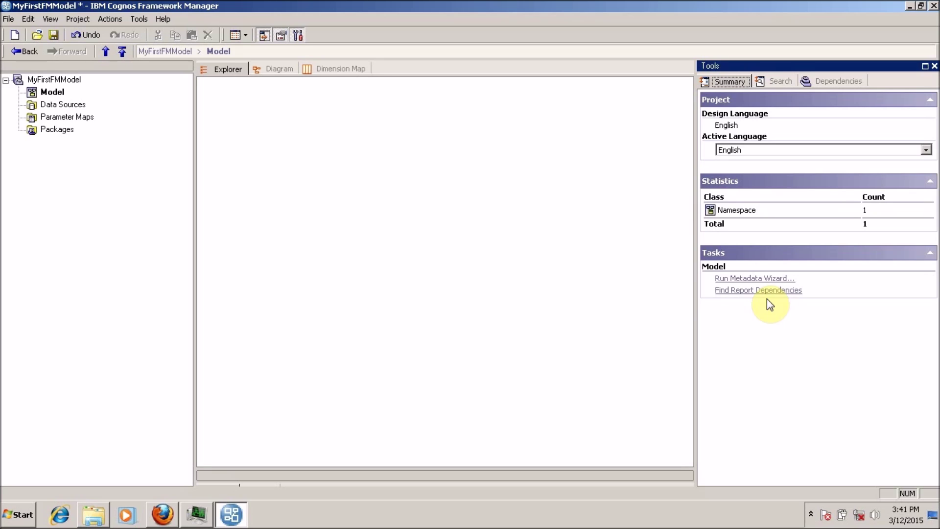
{"action": "left_click", "coordinate": [828, 80]}
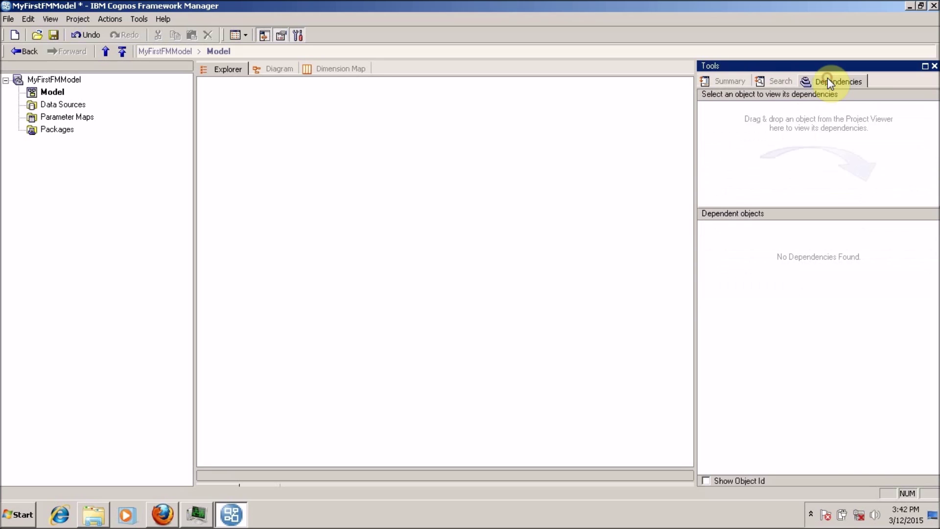
{"action": "left_click", "coordinate": [768, 79]}
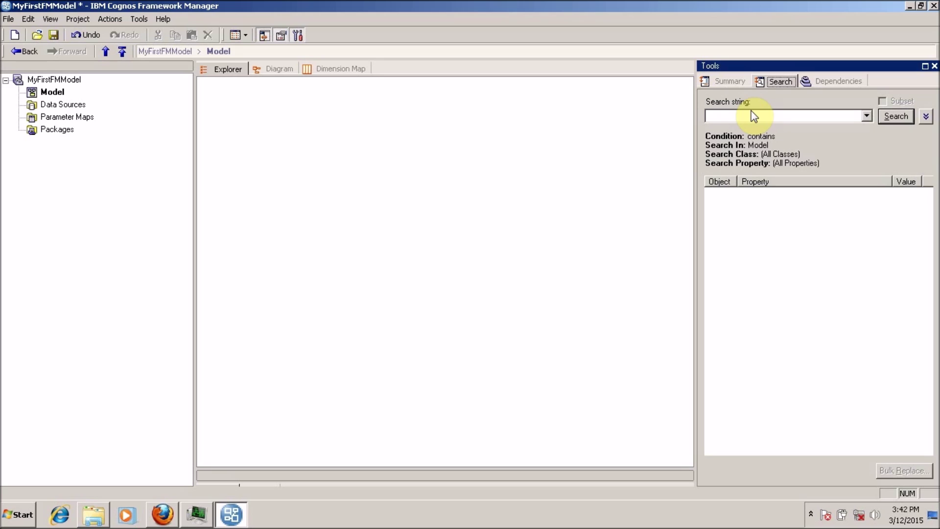
{"action": "left_click", "coordinate": [61, 184]}
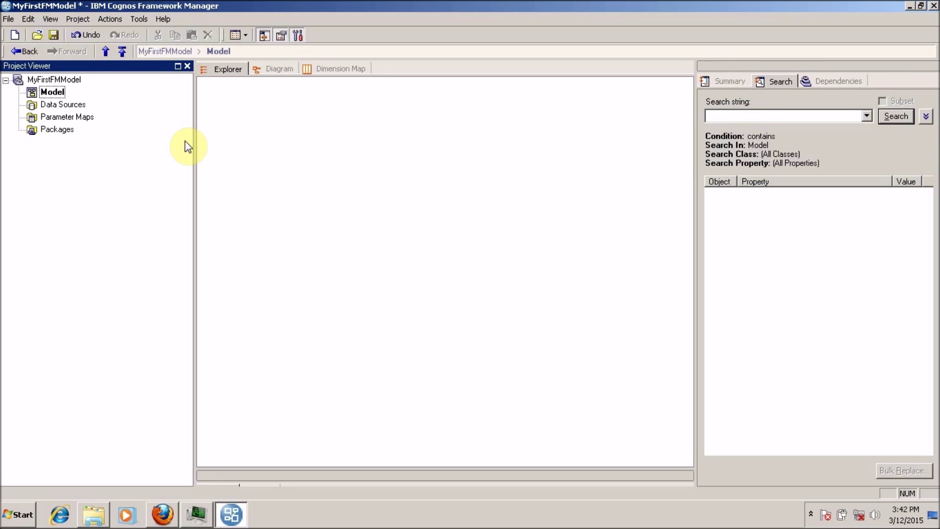
{"action": "left_click", "coordinate": [237, 35]}
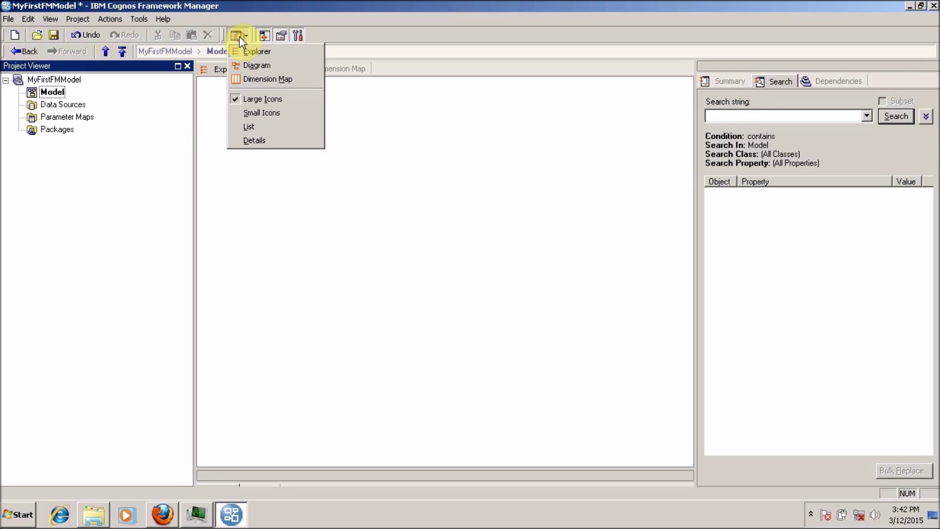
{"action": "left_click", "coordinate": [337, 25]}
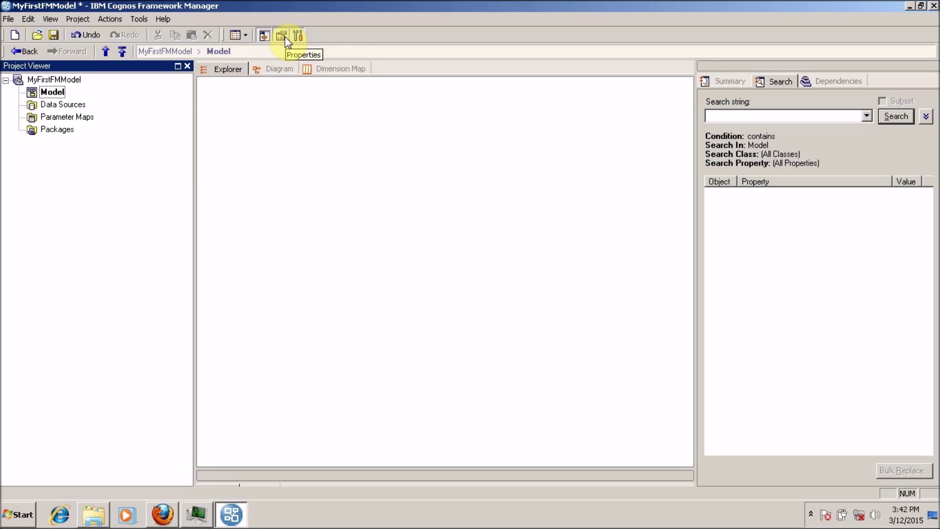
- Create a New Namespace under the Model namespace
{"action": "left_click", "coordinate": [58, 107]}
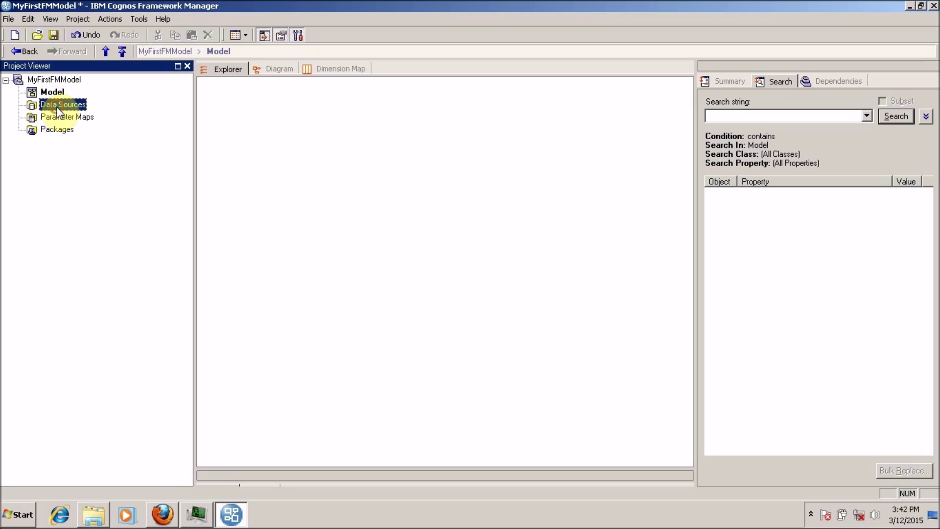
{"action": "right_click", "coordinate": [51, 94]}
{"action": "mouse_move", "coordinate": [80, 104]}
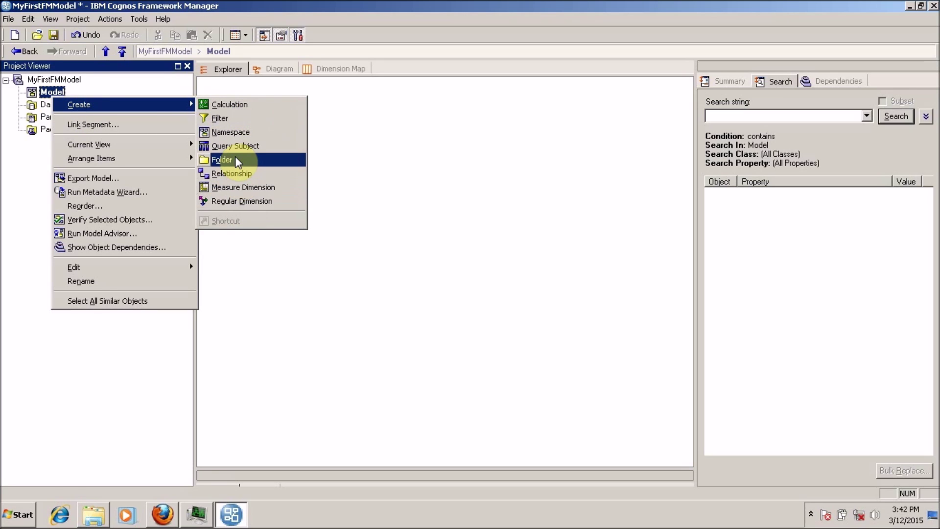
{"action": "left_click", "coordinate": [235, 132]}
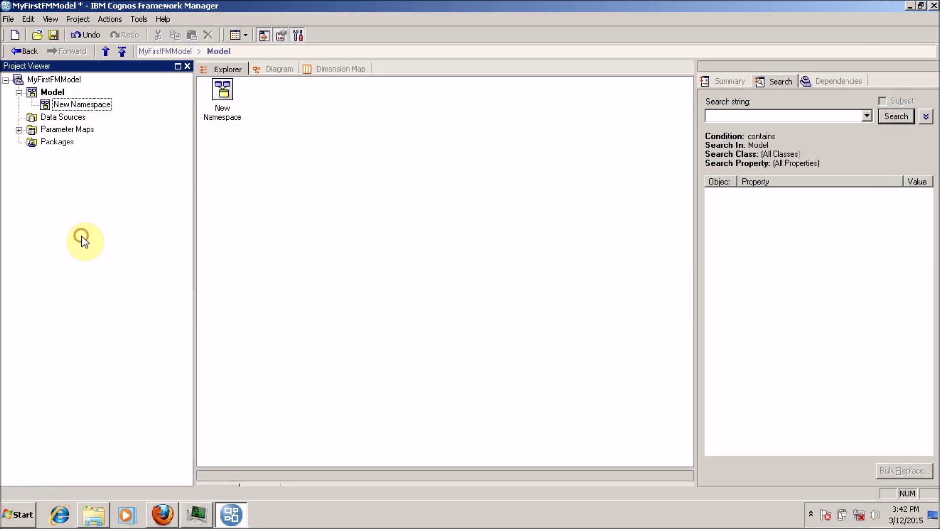
- Review New Namespace's properties and per-language names, then close the Properties pane
{"action": "left_click", "coordinate": [74, 102]}
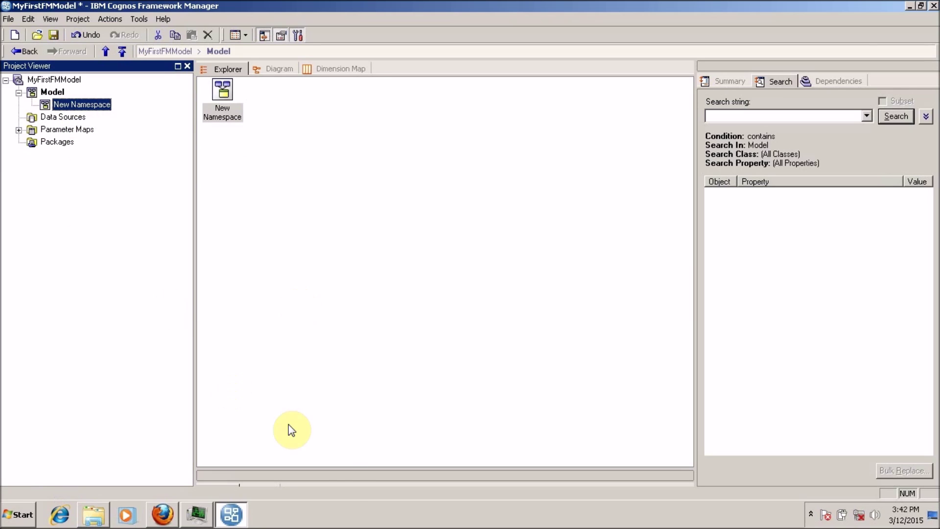
{"action": "left_click_drag", "start_coordinate": [343, 468], "coordinate": [340, 336]}
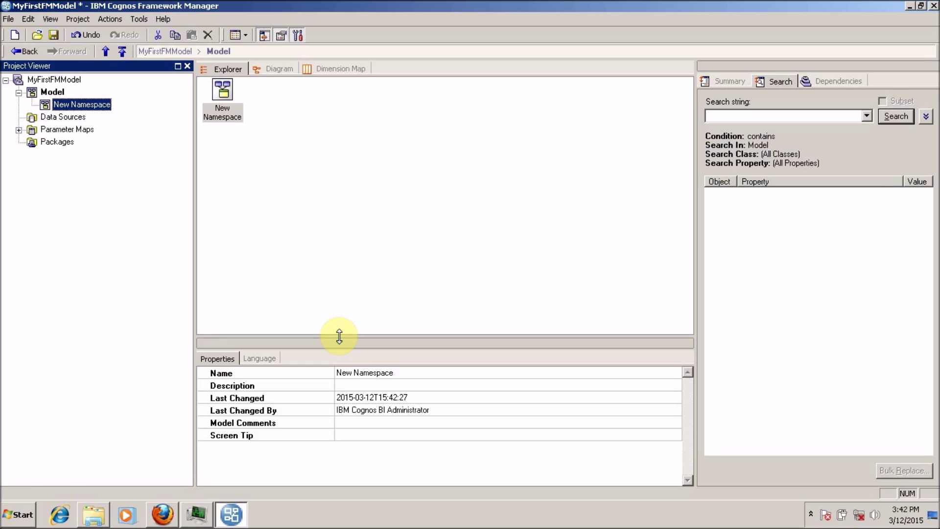
{"action": "left_click", "coordinate": [262, 359]}
{"action": "left_click", "coordinate": [218, 360]}
{"action": "left_click", "coordinate": [446, 373]}
{"action": "key", "text": "BackSpace"}
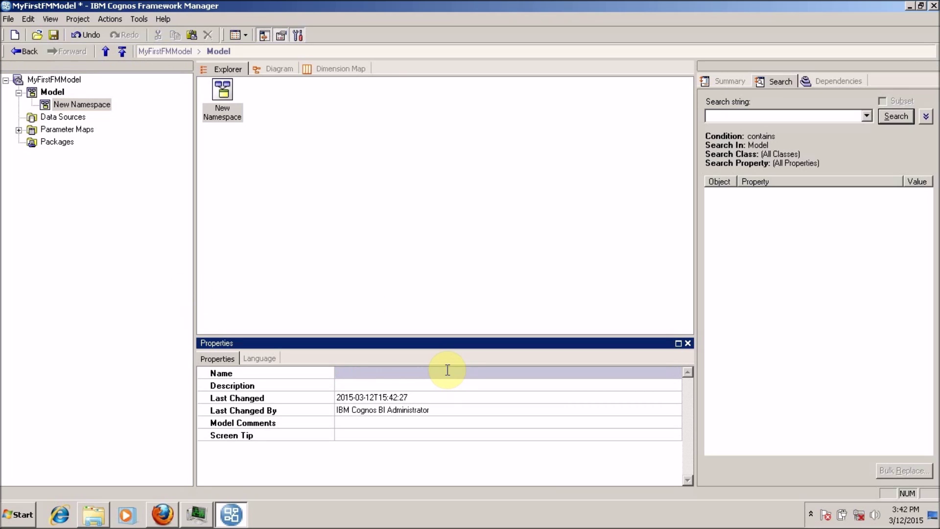
{"action": "left_click", "coordinate": [244, 360]}
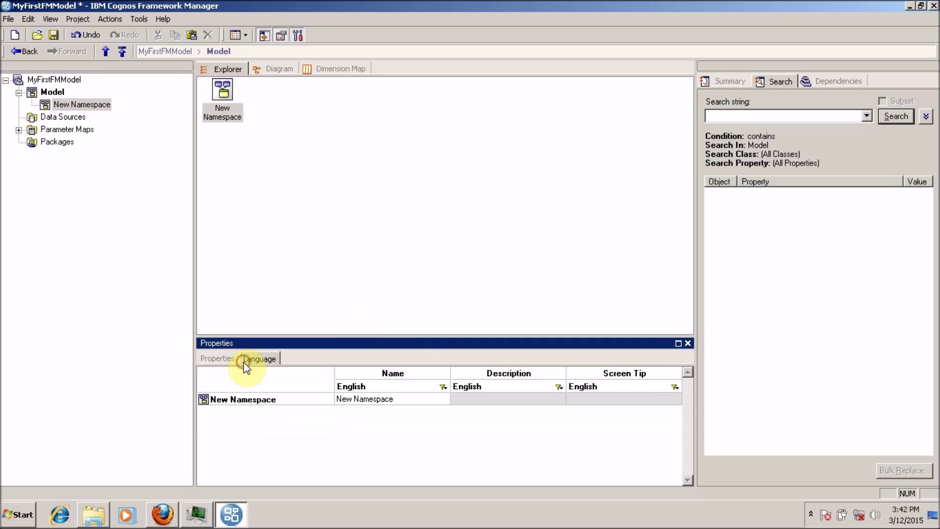
{"action": "left_click", "coordinate": [235, 359]}
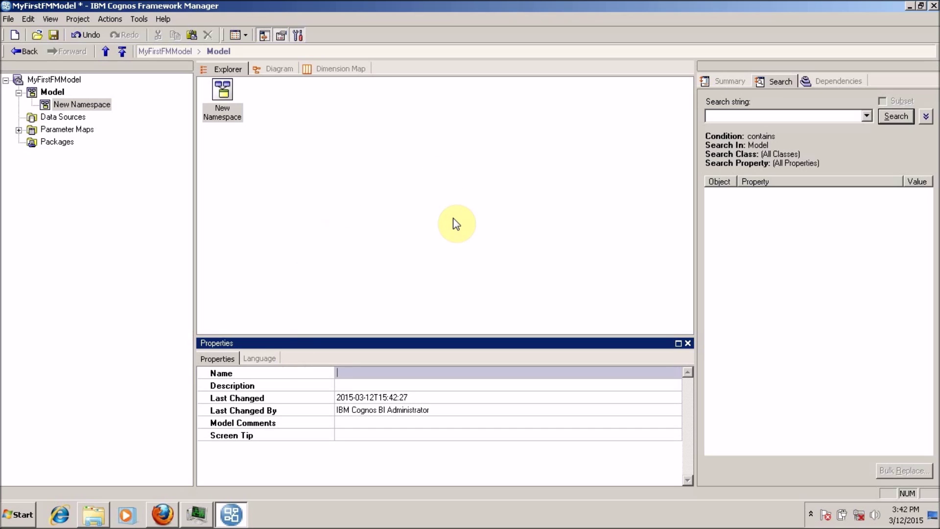
{"action": "left_click", "coordinate": [688, 343]}
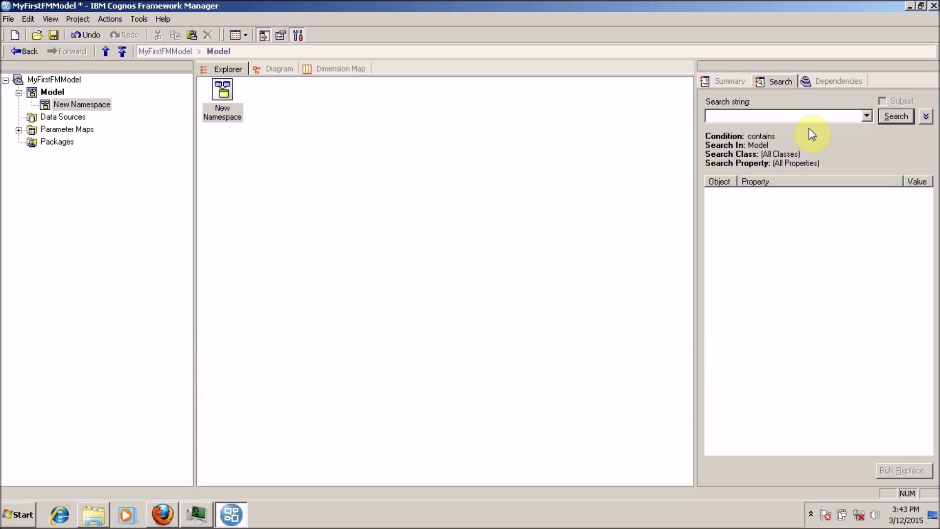
- Dismiss the empty-name error and clear the selection in the project tree
{"action": "left_click", "coordinate": [160, 62]}
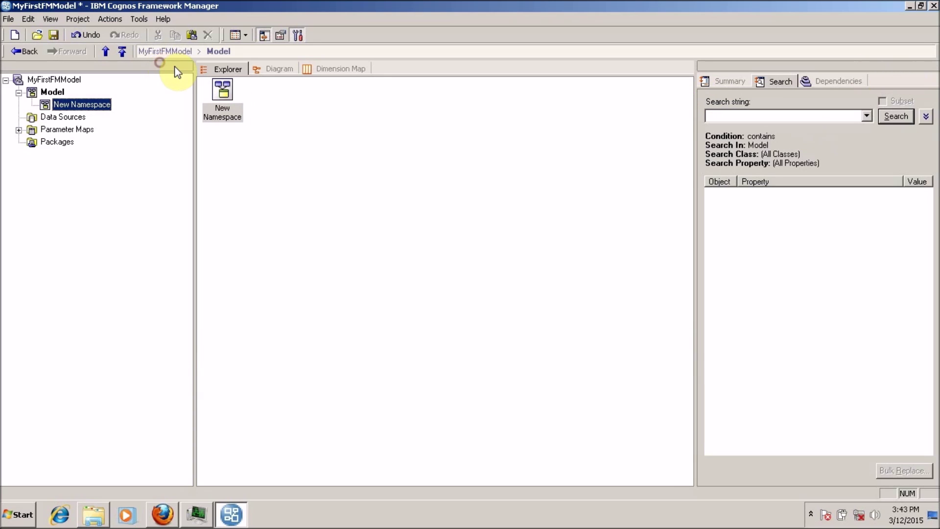
{"action": "left_click", "coordinate": [60, 80]}
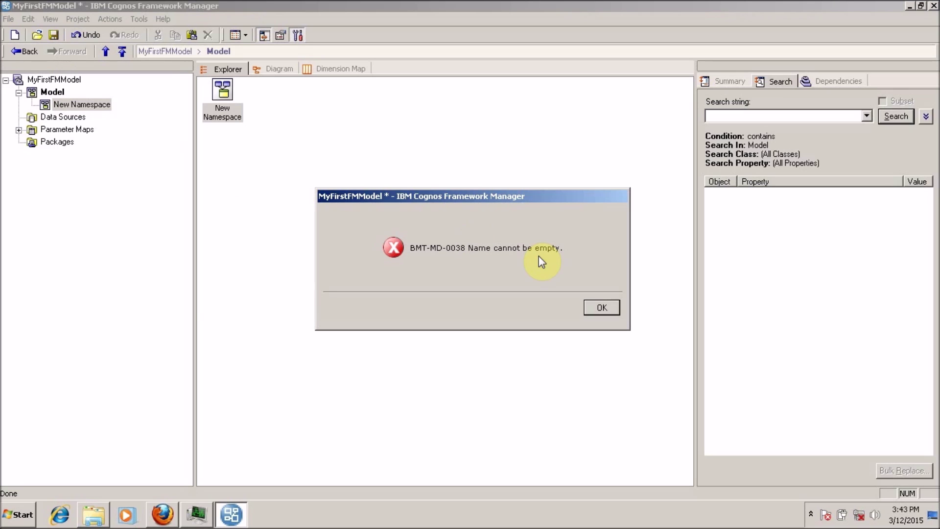
{"action": "left_click", "coordinate": [603, 309]}
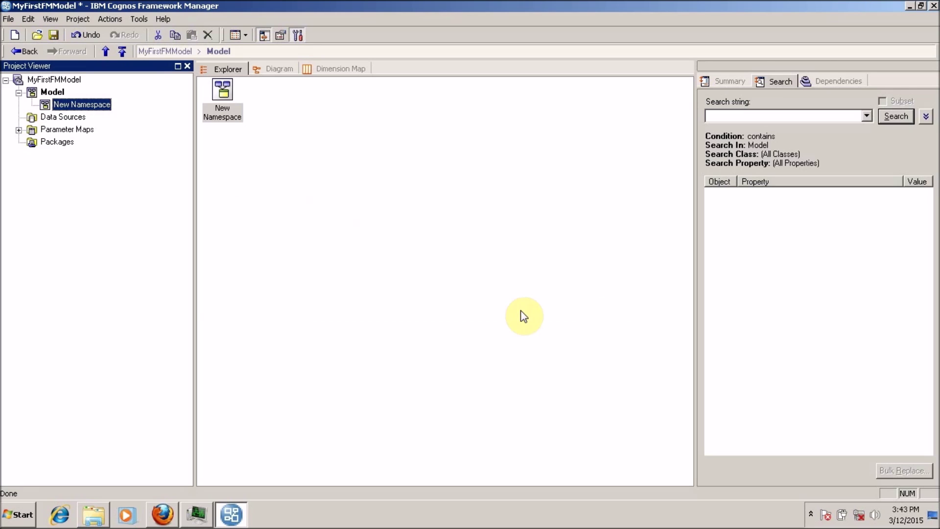
{"action": "left_click", "coordinate": [127, 198]}
- Hide the Project Viewer and Tools panes, then toggle the Project Viewer on and off several times
{"action": "left_click", "coordinate": [187, 66]}
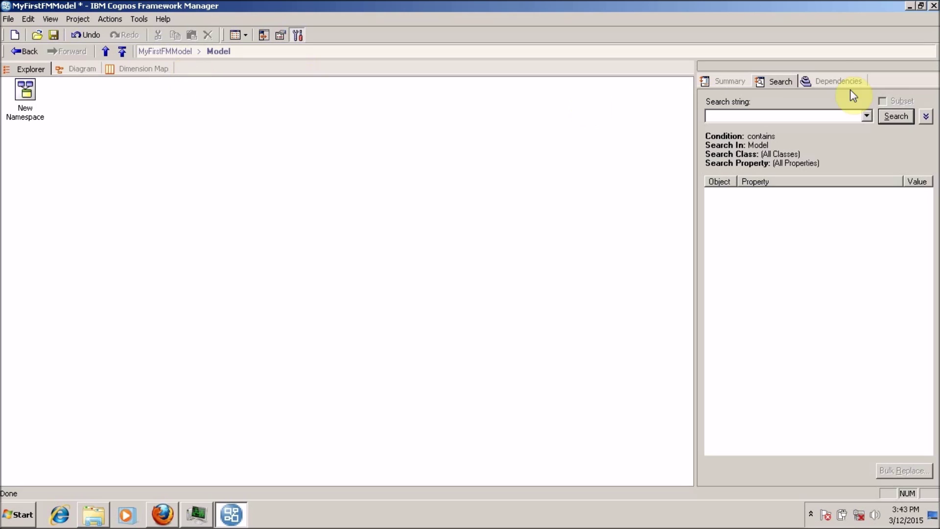
{"action": "left_click", "coordinate": [931, 66]}
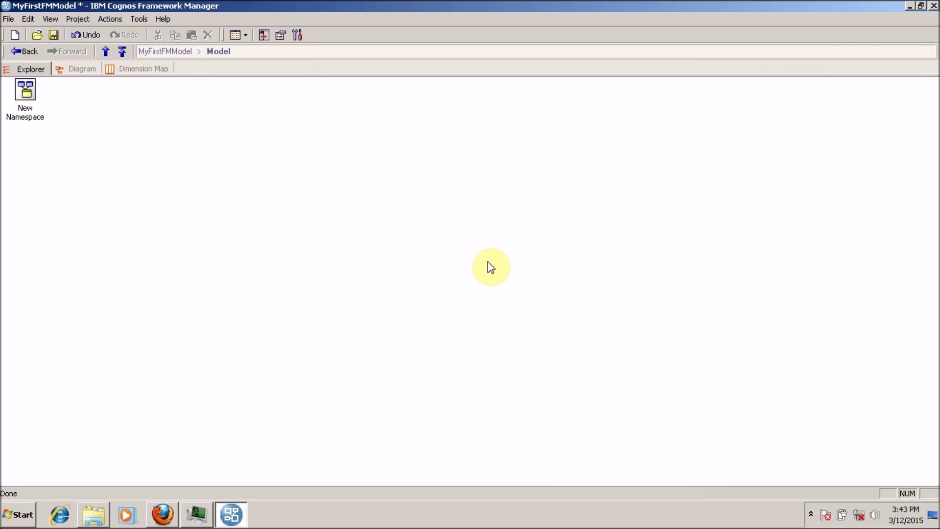
{"action": "left_click", "coordinate": [266, 38]}
{"action": "left_click", "coordinate": [266, 39]}
{"action": "left_click", "coordinate": [266, 39]}
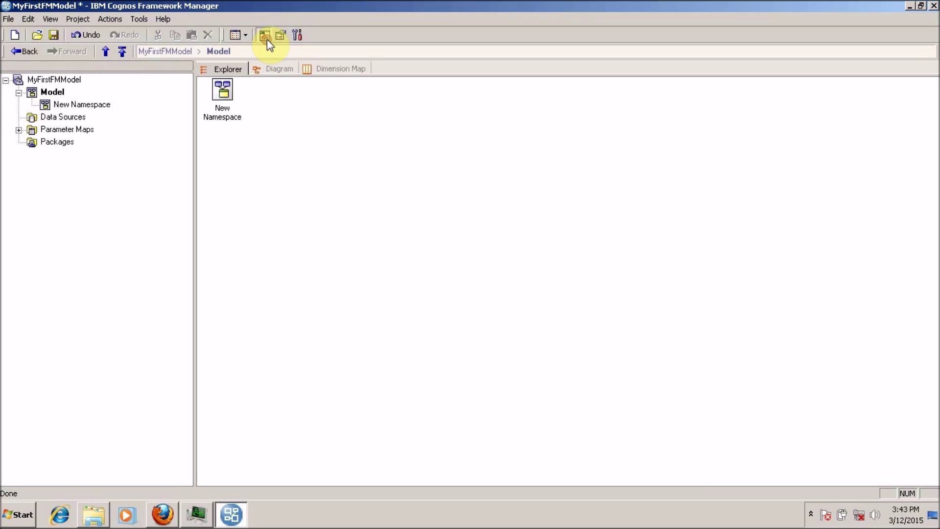
{"action": "left_click", "coordinate": [266, 39]}
{"action": "left_click", "coordinate": [266, 39]}
{"action": "left_click", "coordinate": [266, 39]}
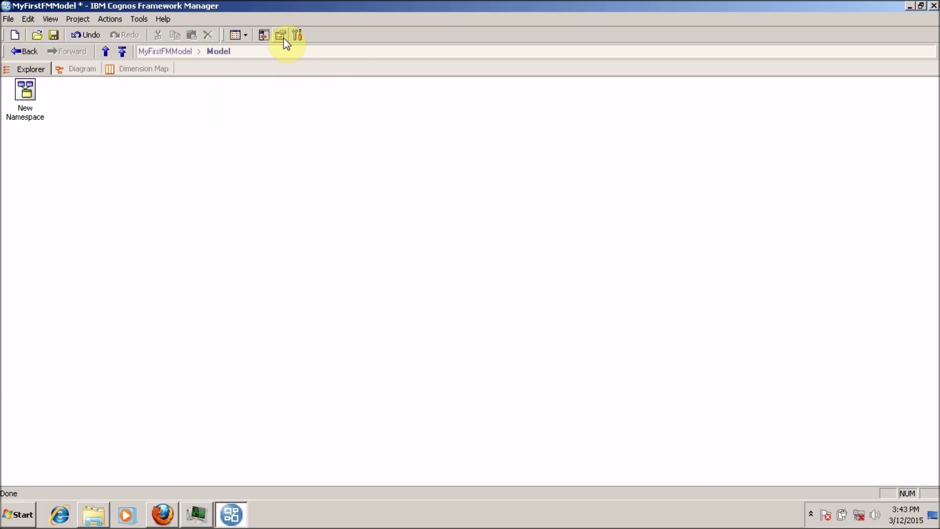
- Briefly show the Properties, Tools and Project Viewer panes, then hide all three again
{"action": "left_click", "coordinate": [283, 39]}
{"action": "left_click", "coordinate": [297, 37]}
{"action": "left_click", "coordinate": [263, 37]}
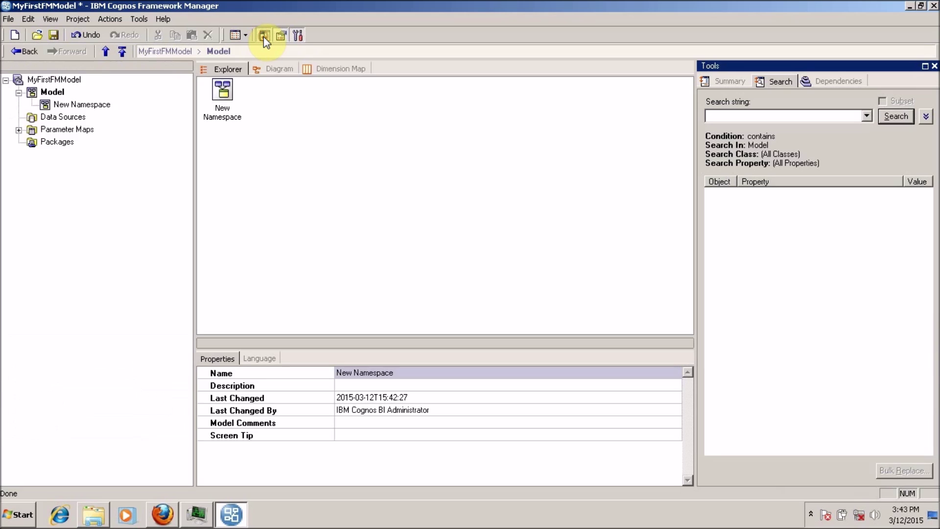
{"action": "left_click", "coordinate": [264, 36]}
{"action": "left_click", "coordinate": [278, 35]}
{"action": "left_click", "coordinate": [301, 35]}
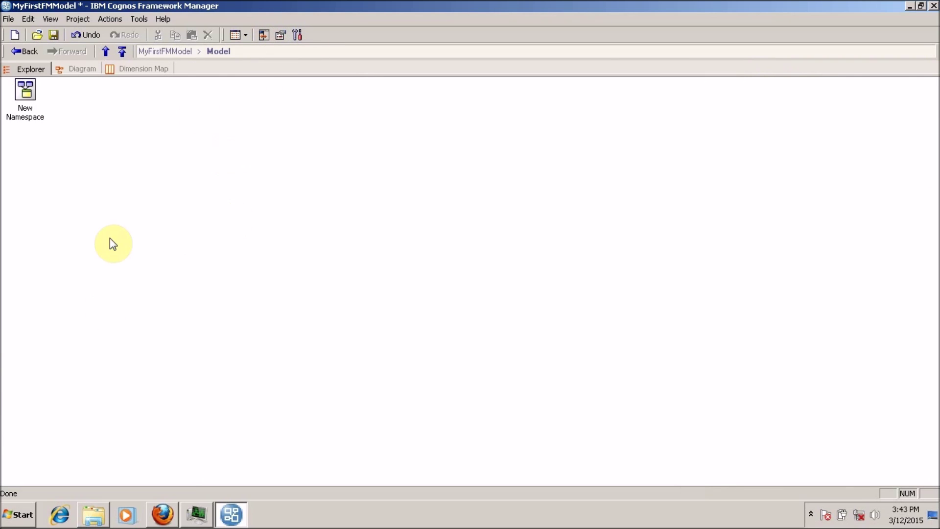
- With New Namespace selected in Explorer, toggle the Project Viewer and Properties panes and open Tools
{"action": "left_click", "coordinate": [89, 299]}
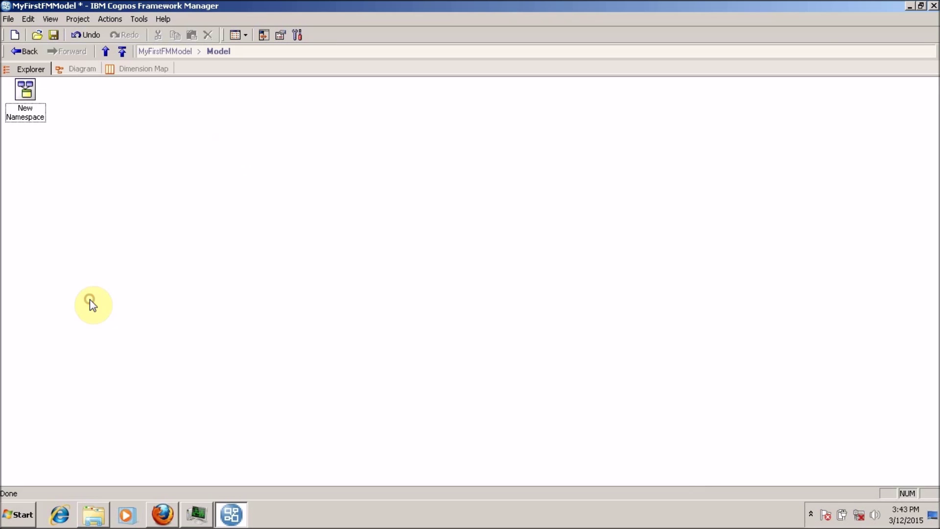
{"action": "left_click", "coordinate": [265, 36]}
{"action": "left_click", "coordinate": [168, 71]}
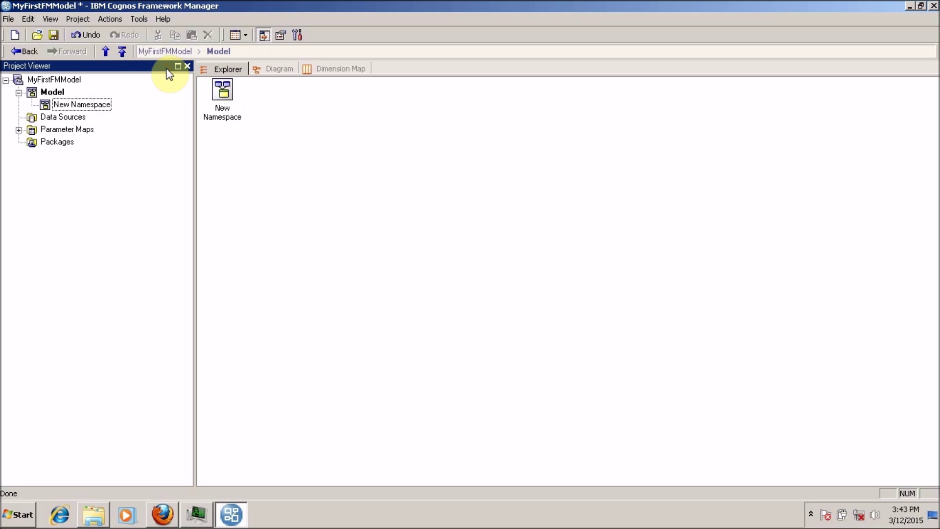
{"action": "left_click", "coordinate": [262, 34]}
{"action": "left_click", "coordinate": [276, 35]}
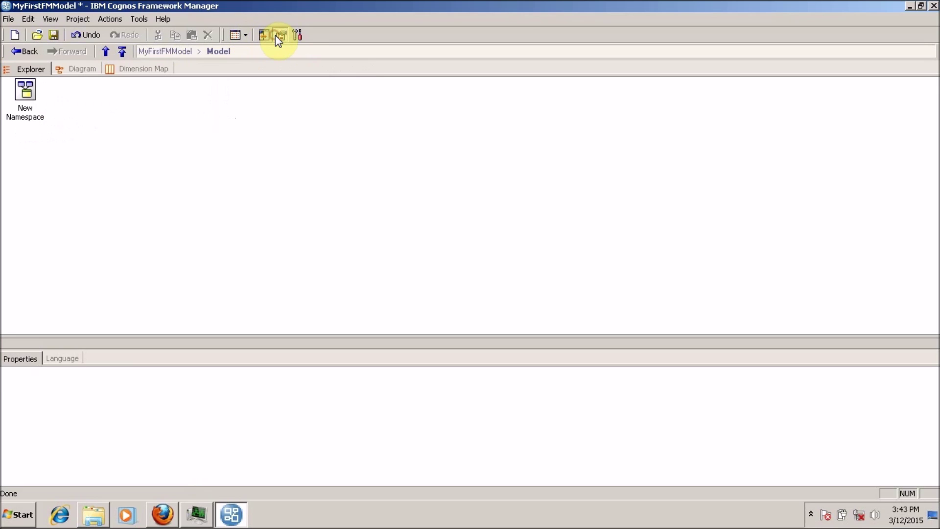
{"action": "left_click", "coordinate": [278, 38]}
{"action": "left_click", "coordinate": [297, 39]}
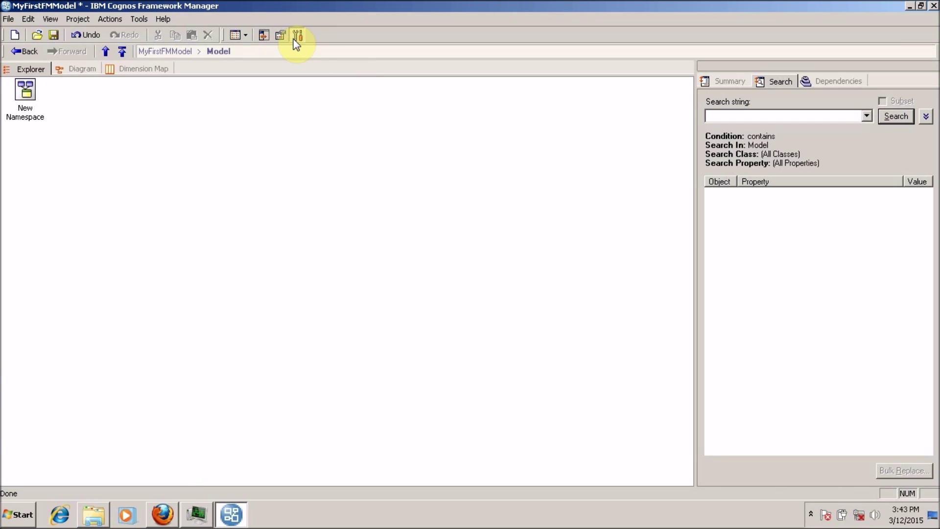
- Close the Tools pane, then reopen Project Viewer, Properties and Tools together
{"action": "left_click", "coordinate": [756, 66]}
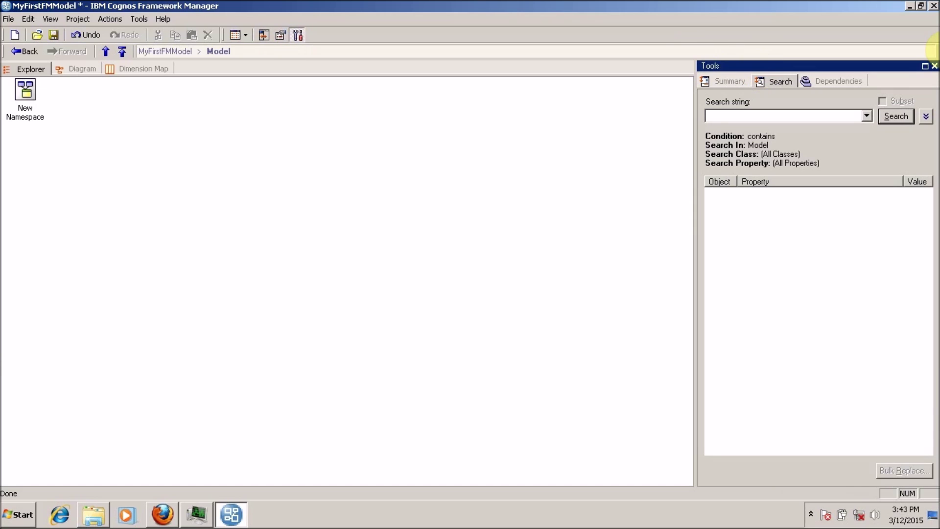
{"action": "left_click", "coordinate": [933, 67]}
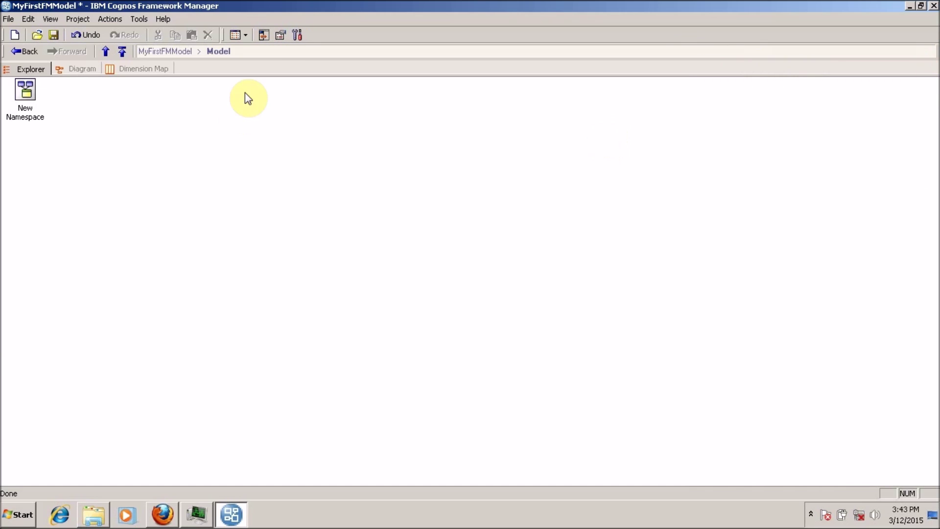
{"action": "left_click", "coordinate": [263, 35]}
{"action": "left_click", "coordinate": [281, 35]}
{"action": "left_click", "coordinate": [297, 35]}
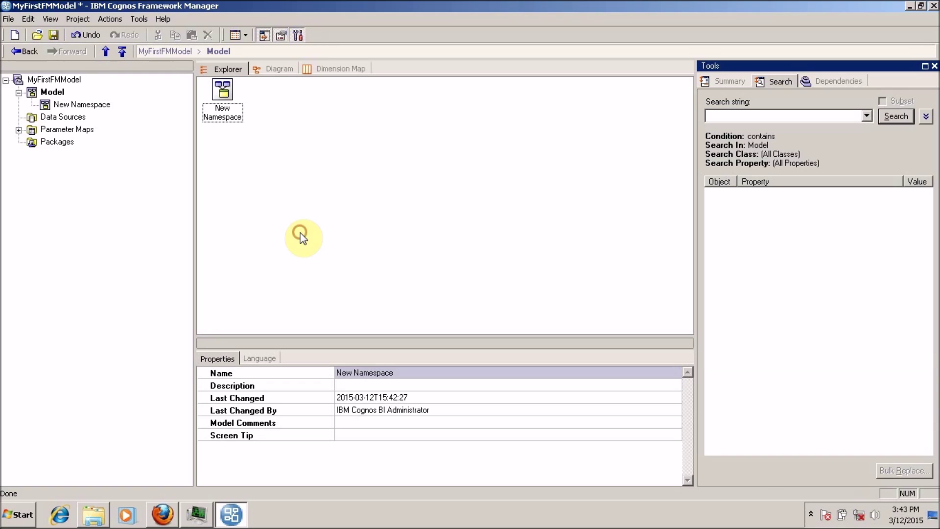